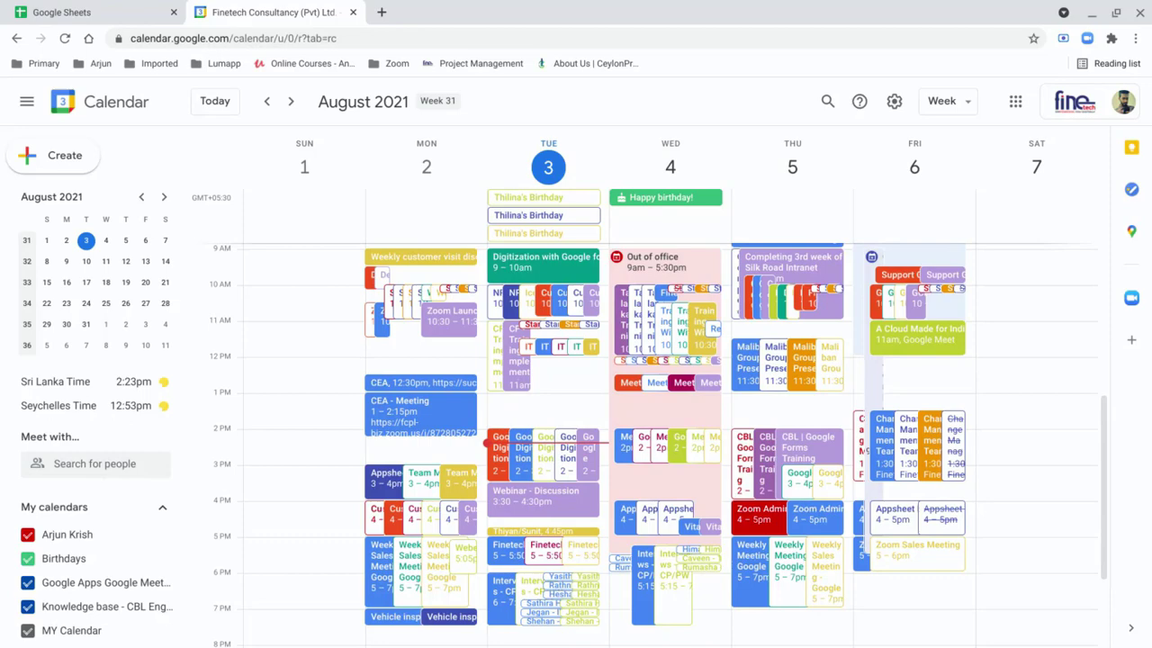
- Switch to the incognito browser window showing the demo account's calendar
{"action": "left_click", "coordinate": [866, 301]}
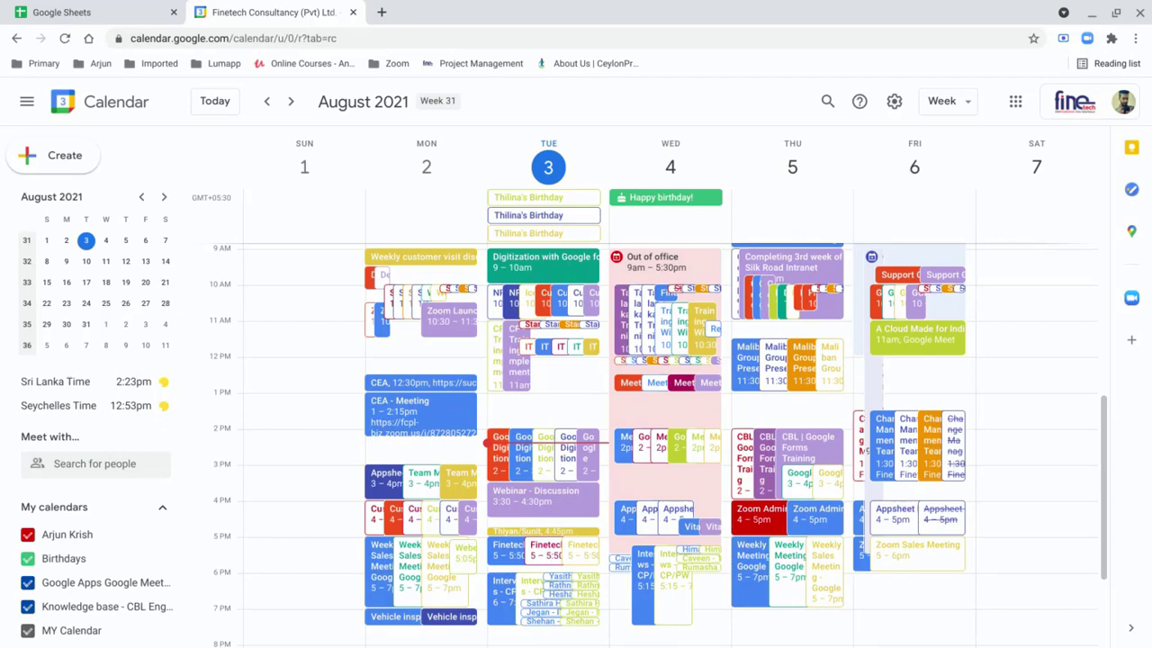
{"action": "key", "text": "alt+Tab"}
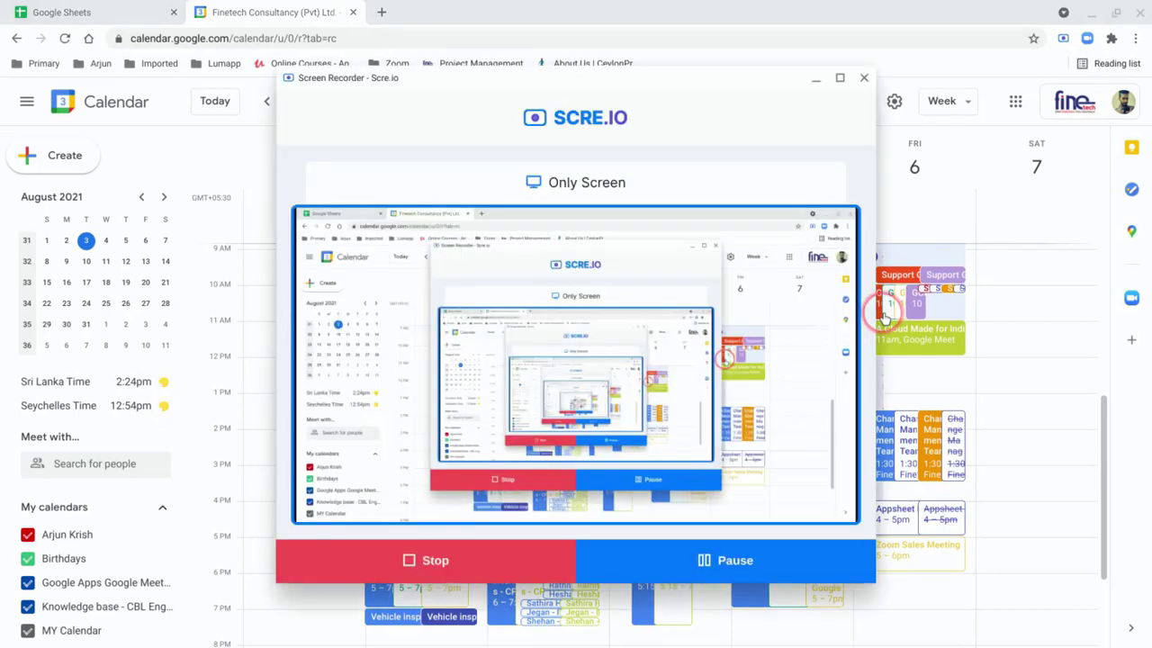
{"action": "key", "text": "alt+Tab"}
{"action": "key", "text": "alt+Tab"}
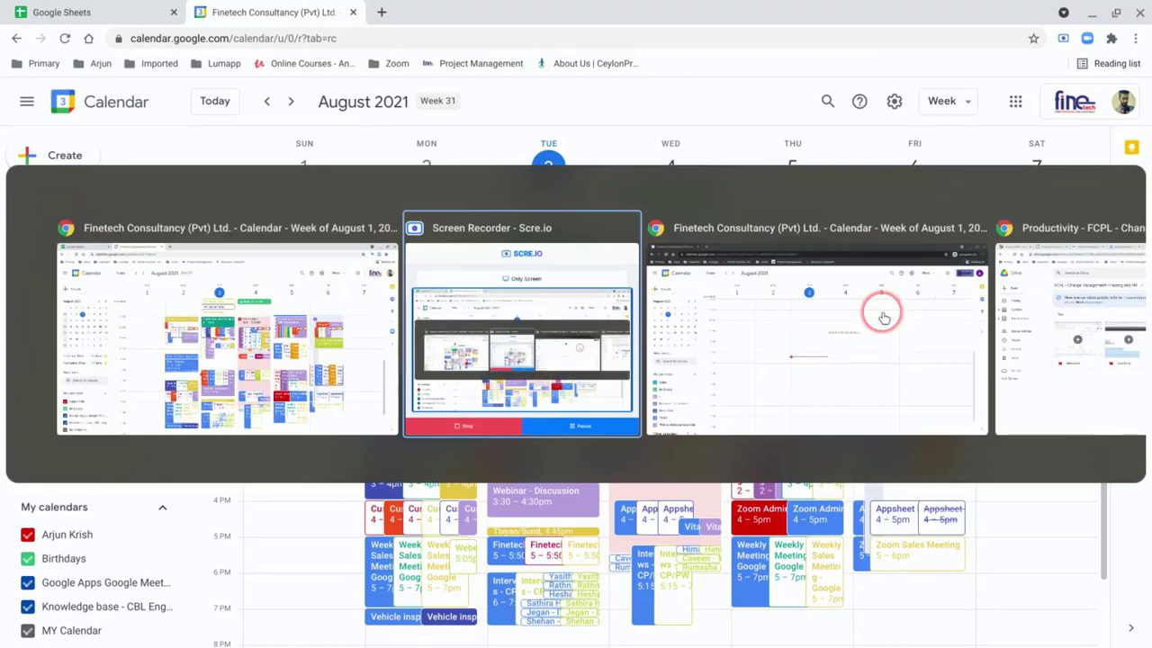
{"action": "key", "text": "alt+Tab"}
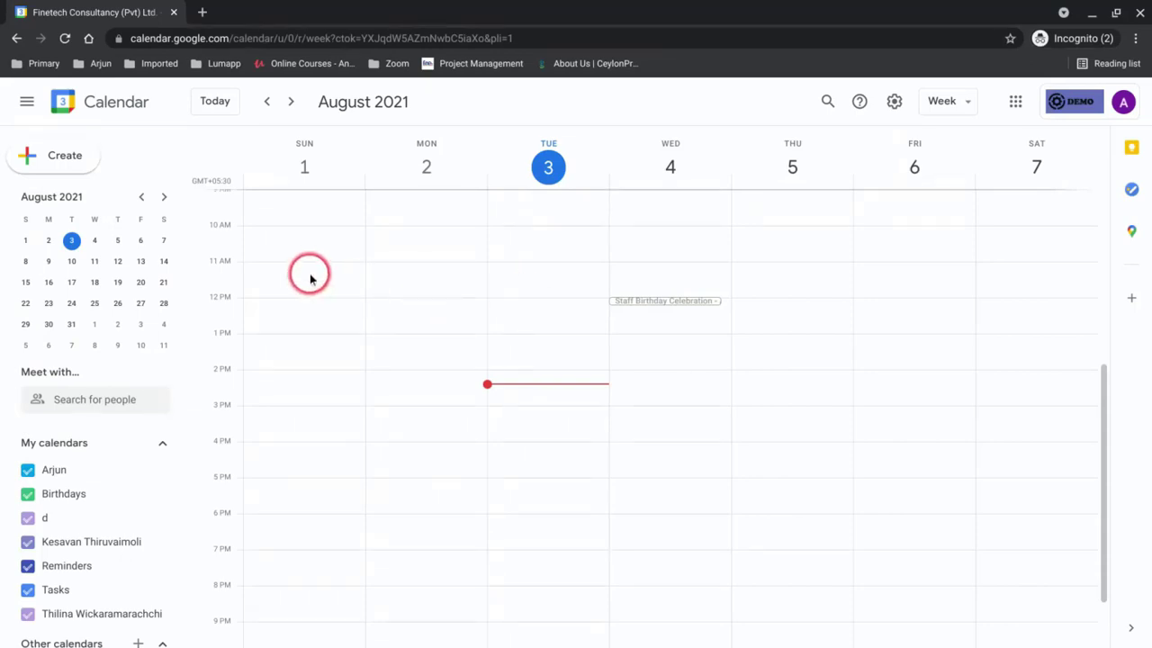
{"action": "left_click", "coordinate": [1015, 104]}
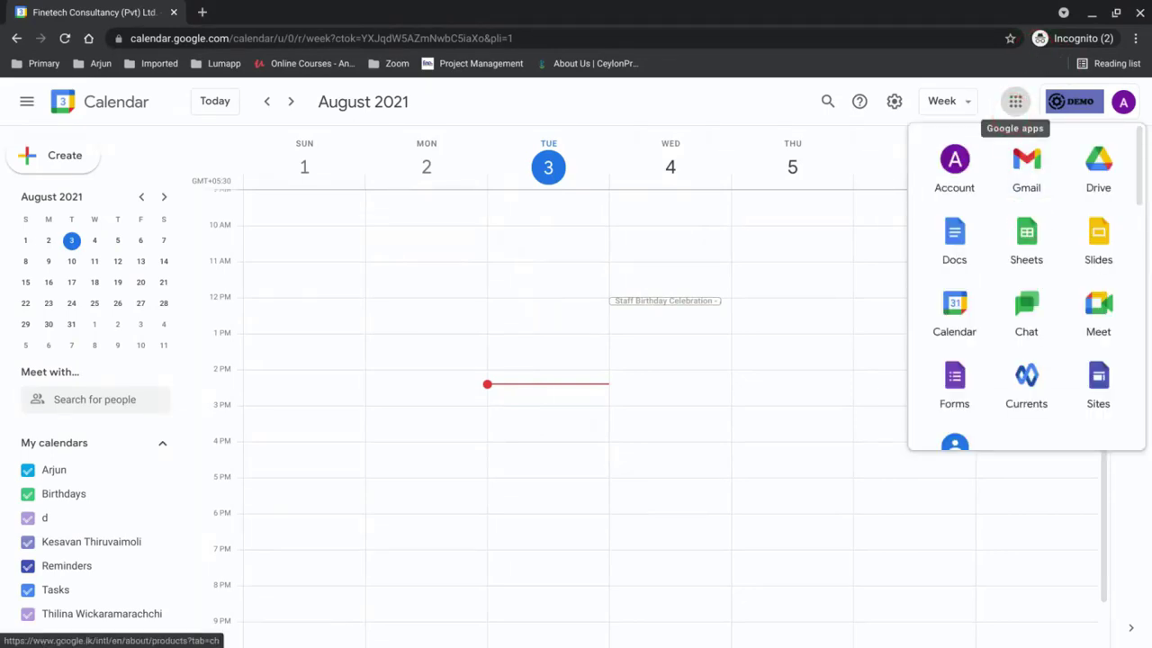
{"action": "scroll", "coordinate": [1026, 207], "scroll_direction": "down", "scroll_amount": 1}
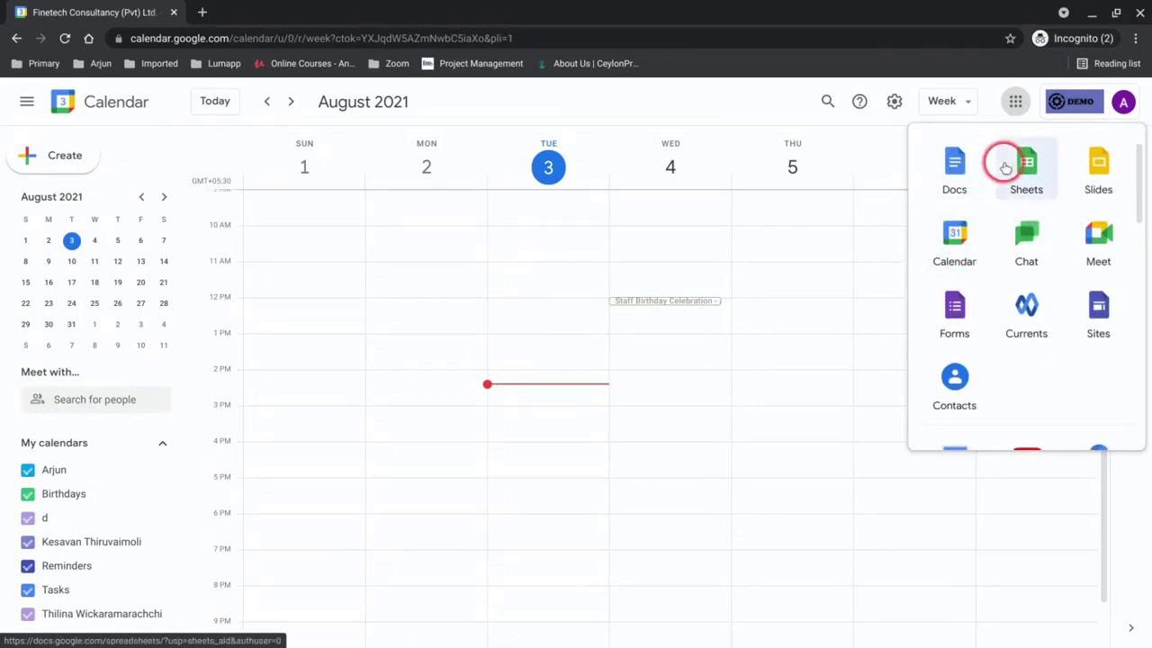
{"action": "left_click", "coordinate": [1015, 100]}
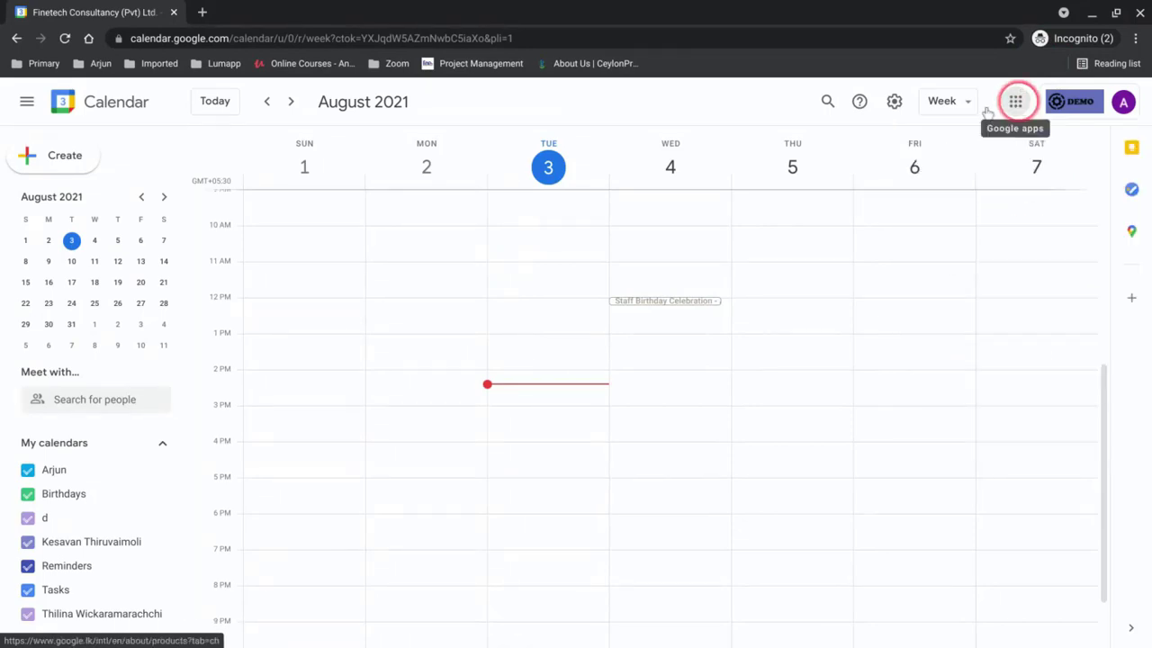
{"action": "left_click", "coordinate": [479, 42]}
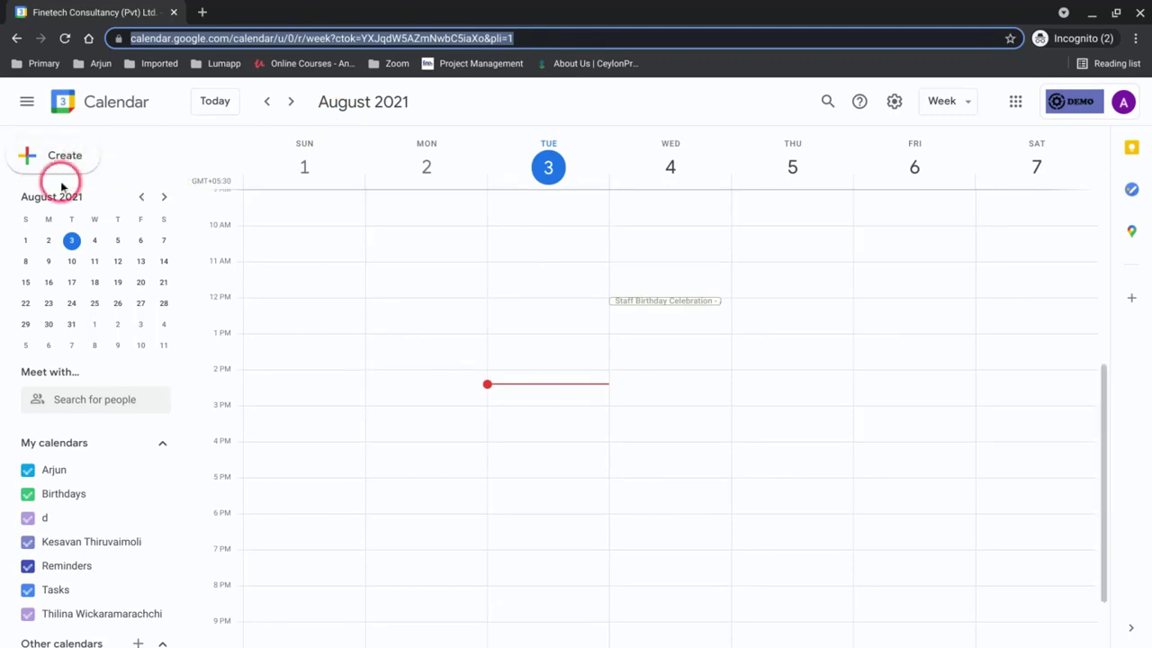
- Start a new calendar event and open its full details for editing
{"action": "left_click", "coordinate": [48, 157]}
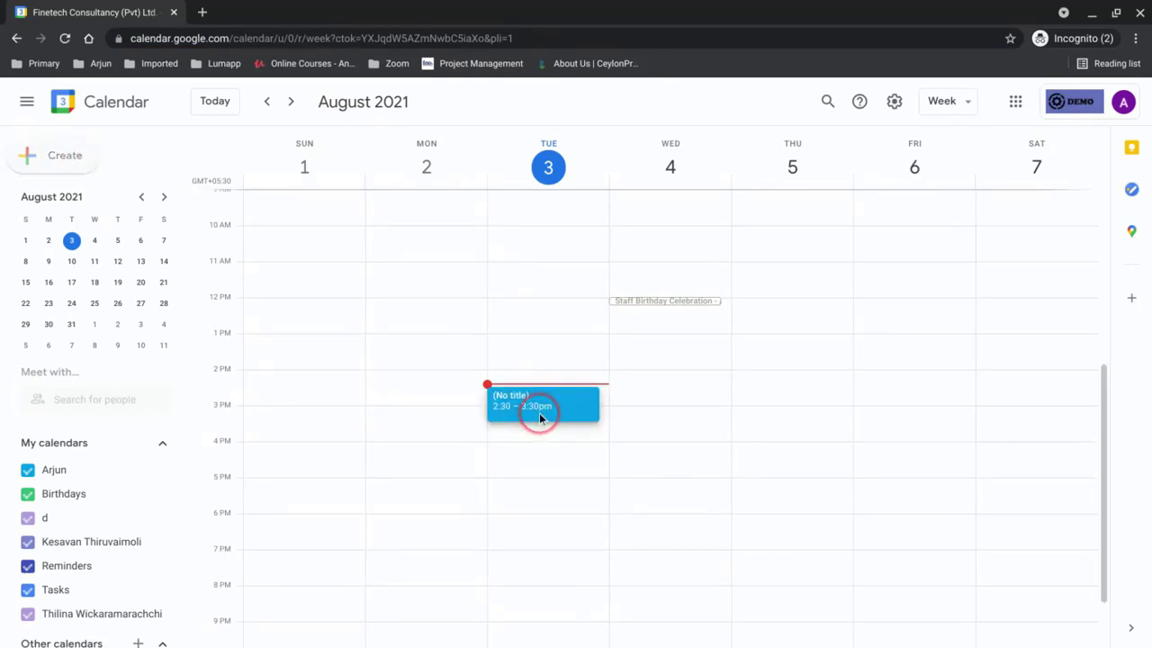
{"action": "left_click", "coordinate": [539, 413]}
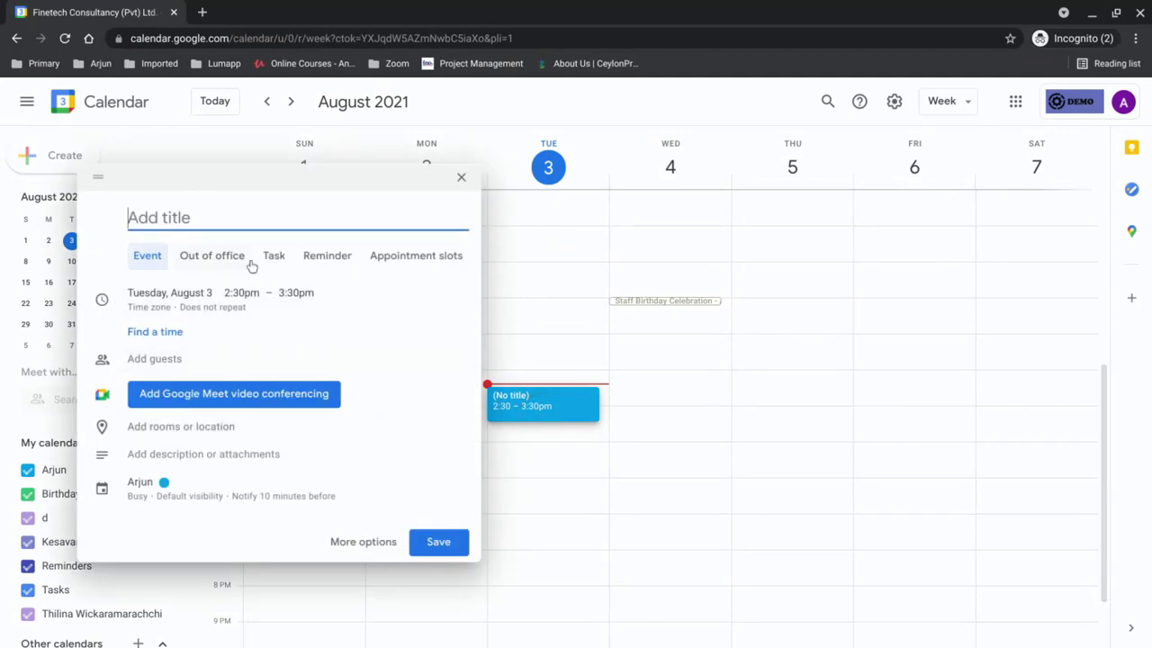
{"action": "left_click", "coordinate": [335, 547]}
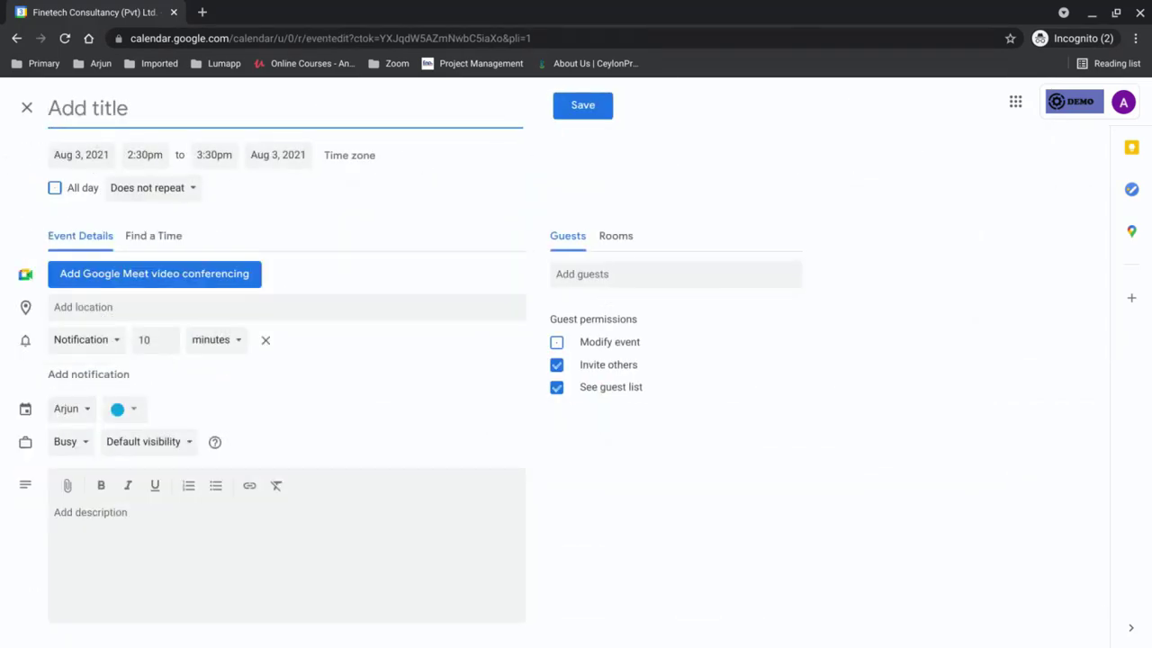
- Title the event "Google Day TEST"
{"action": "left_click", "coordinate": [126, 123]}
{"action": "type", "text": "Googlw"}
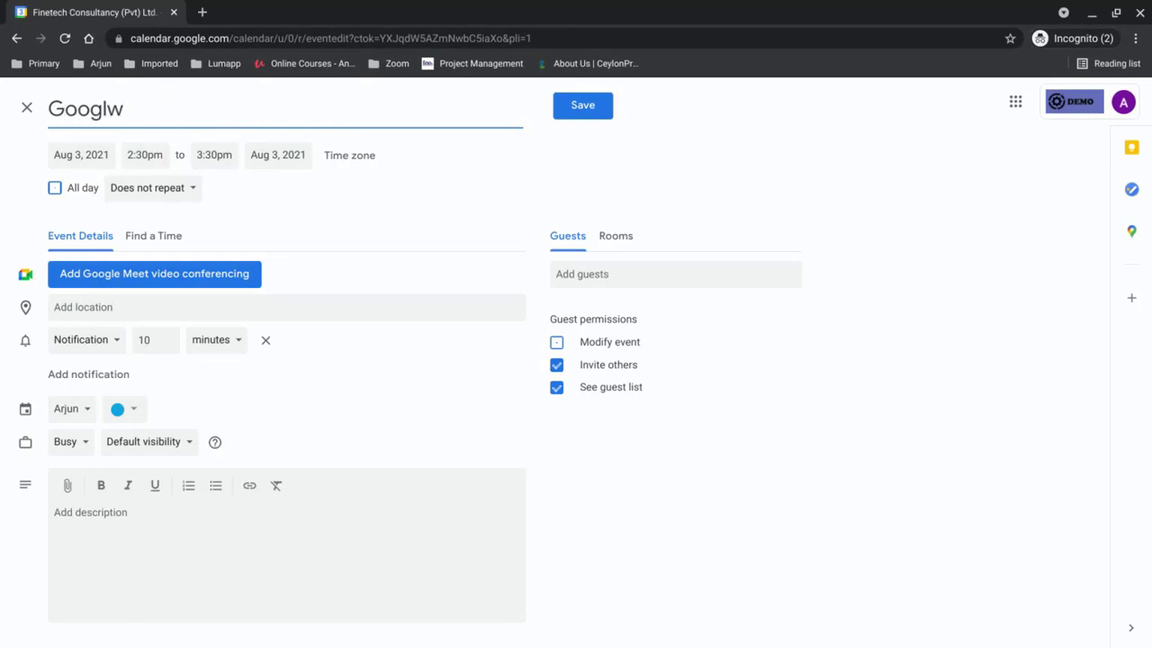
{"action": "key", "text": "BackSpace"}
{"action": "type", "text": "e Day TES"}
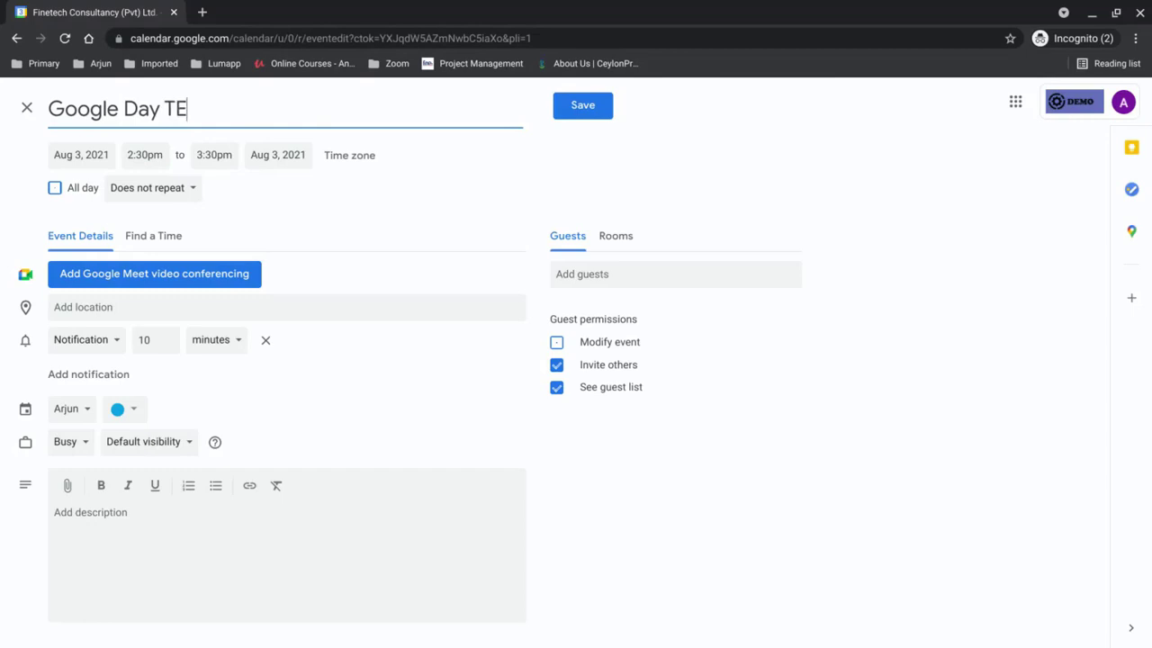
{"action": "type", "text": "T"}
{"action": "left_click", "coordinate": [211, 116]}
- Schedule the event for Aug 9, 2021, from 1:00pm to 4:00pm
{"action": "left_click", "coordinate": [90, 164]}
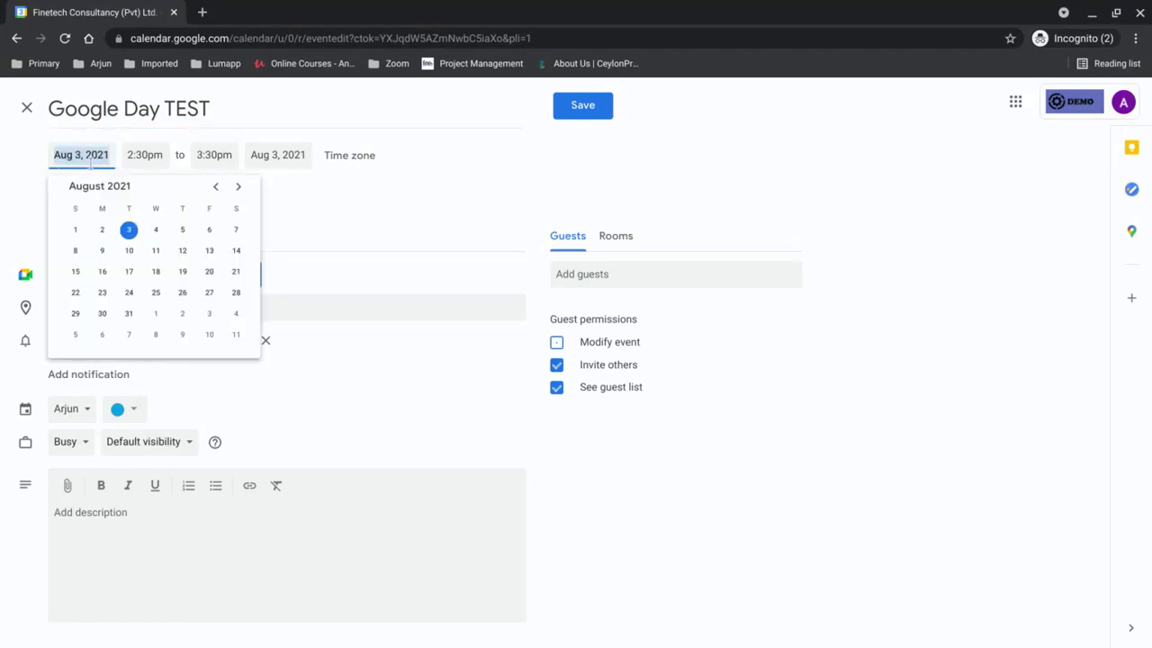
{"action": "left_click", "coordinate": [104, 252]}
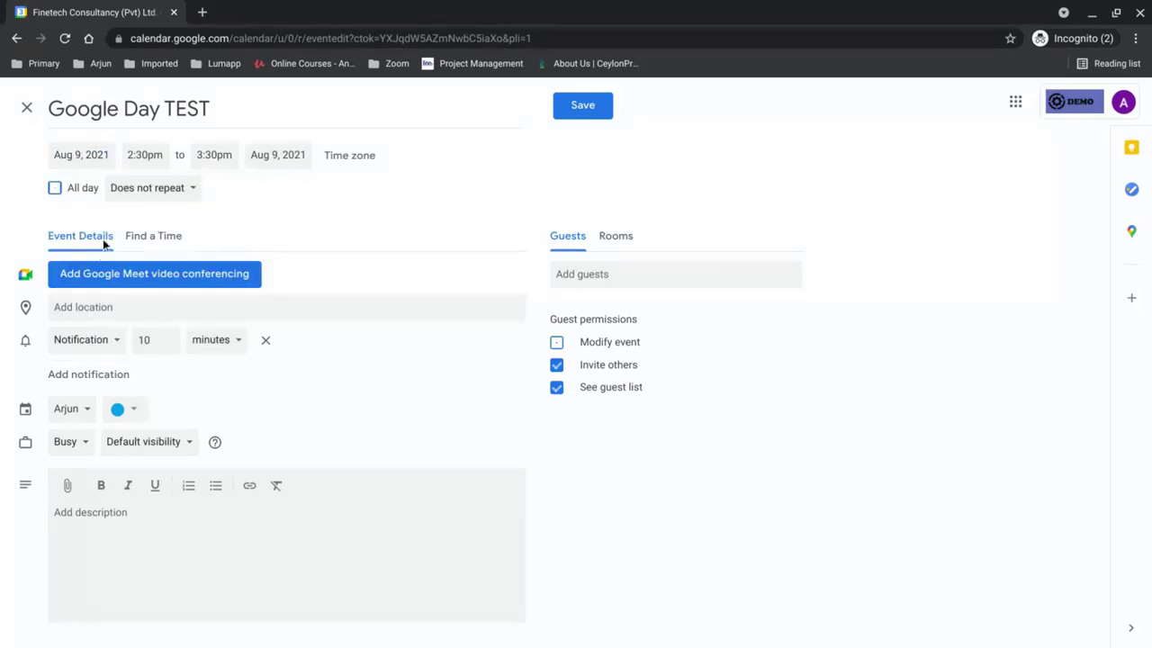
{"action": "left_click", "coordinate": [141, 151]}
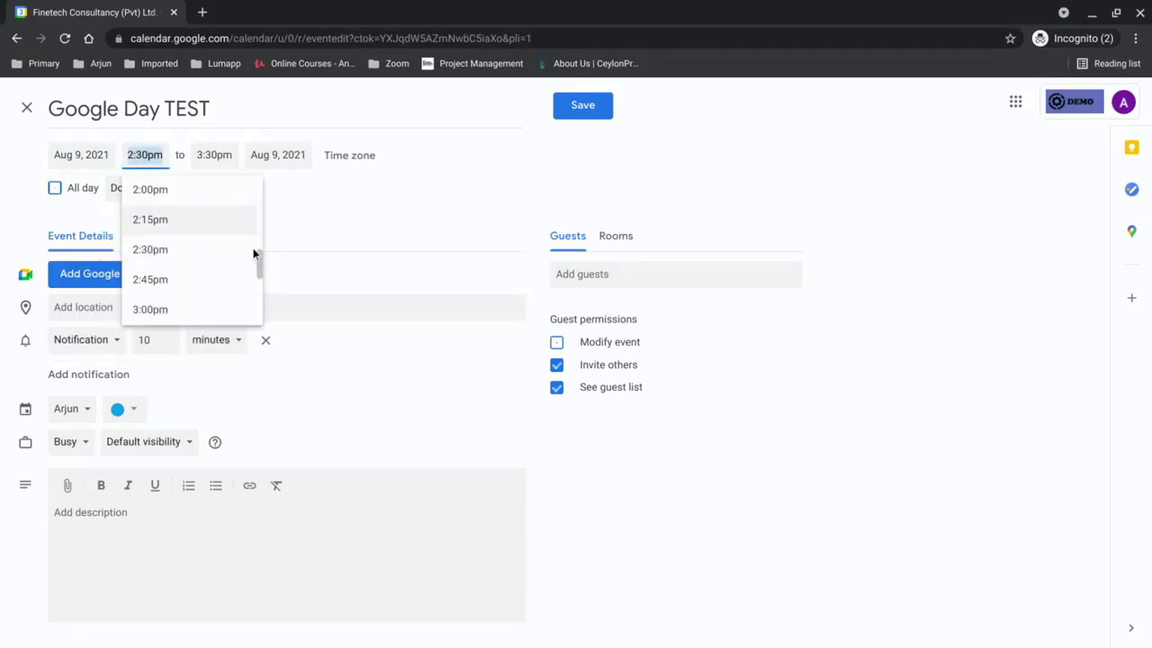
{"action": "scroll", "coordinate": [220, 237], "scroll_direction": "up", "scroll_amount": 2}
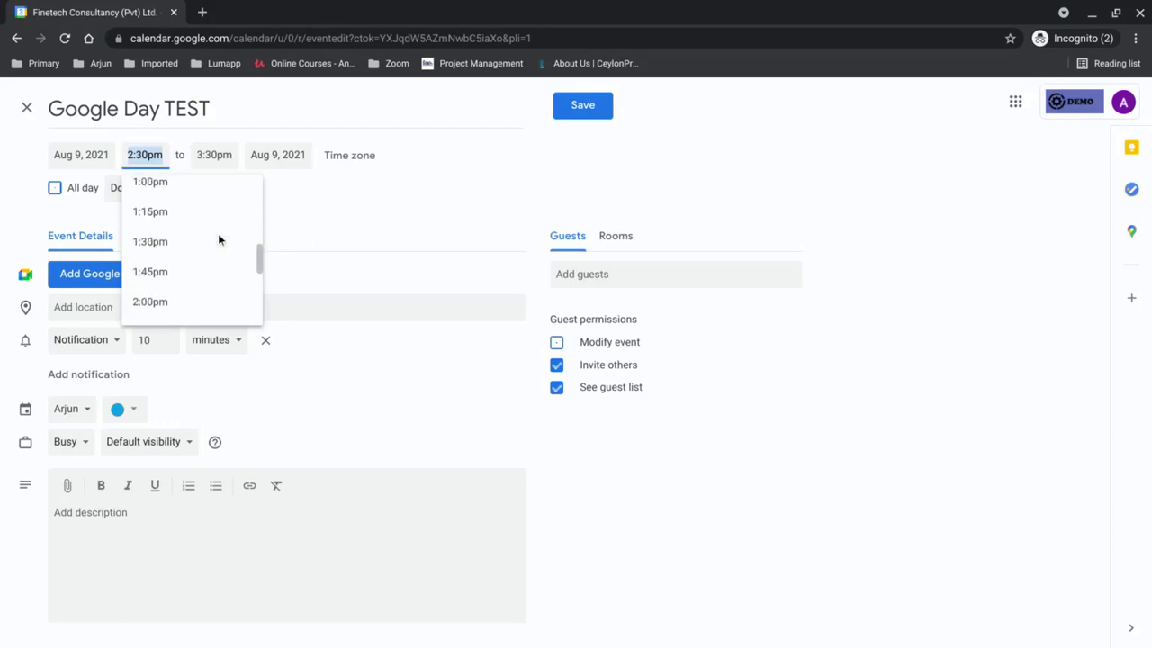
{"action": "left_click", "coordinate": [178, 184]}
{"action": "left_click", "coordinate": [214, 158]}
{"action": "scroll", "coordinate": [257, 289], "scroll_direction": "down", "scroll_amount": 2}
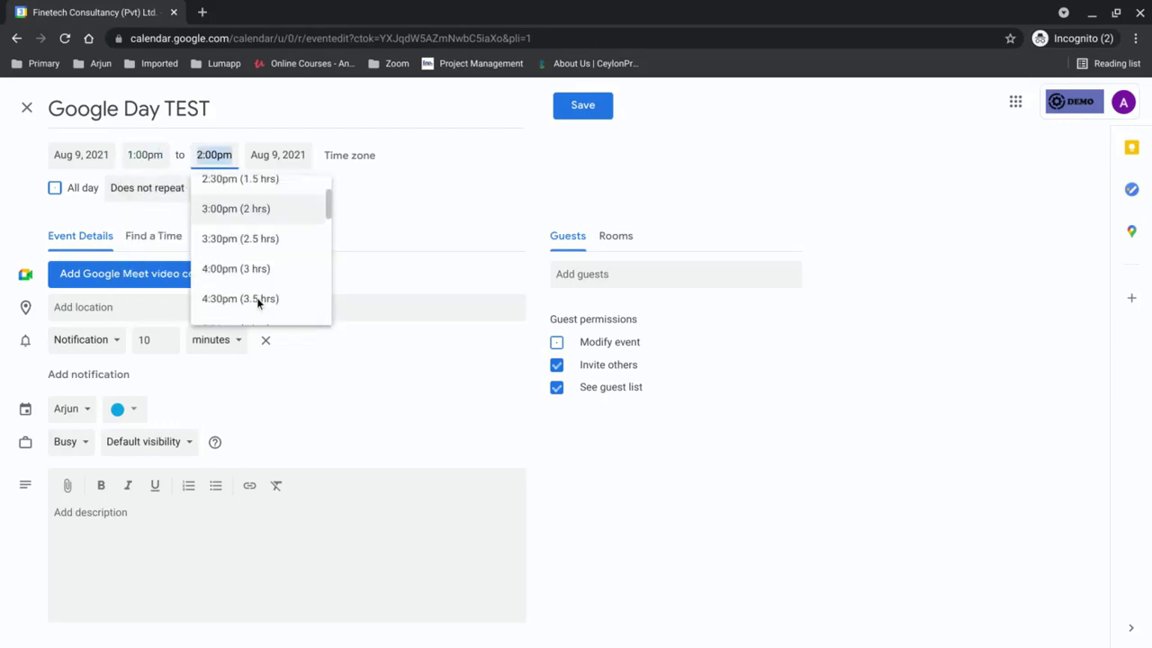
{"action": "left_click", "coordinate": [247, 263]}
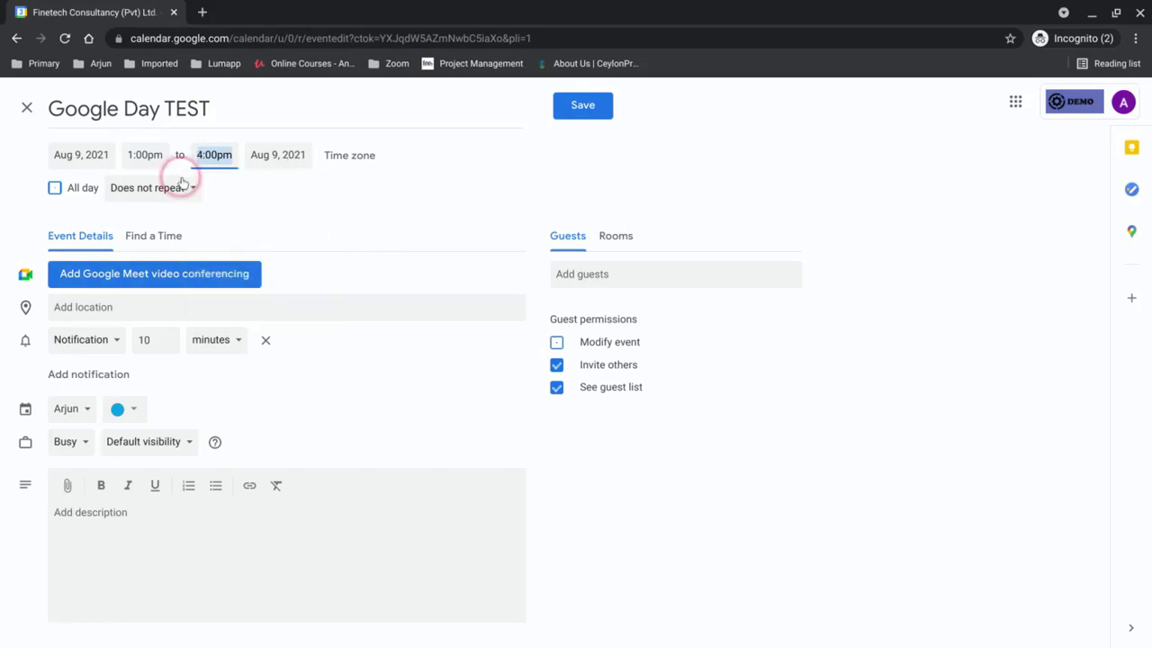
{"action": "left_click", "coordinate": [272, 151]}
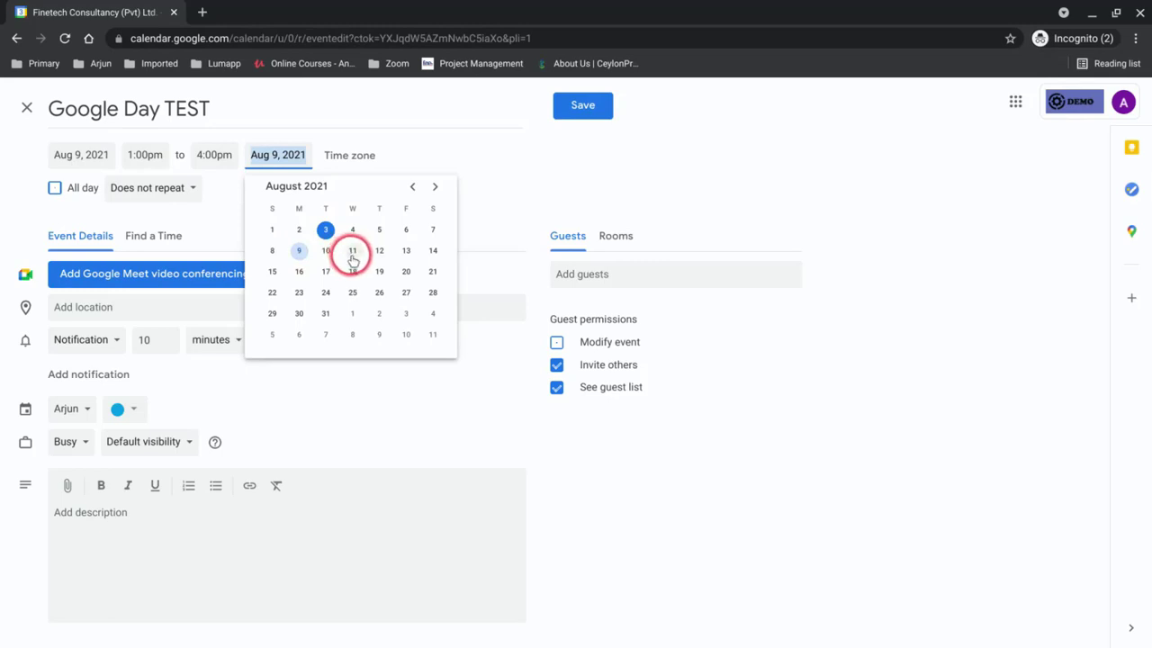
{"action": "left_click", "coordinate": [434, 165]}
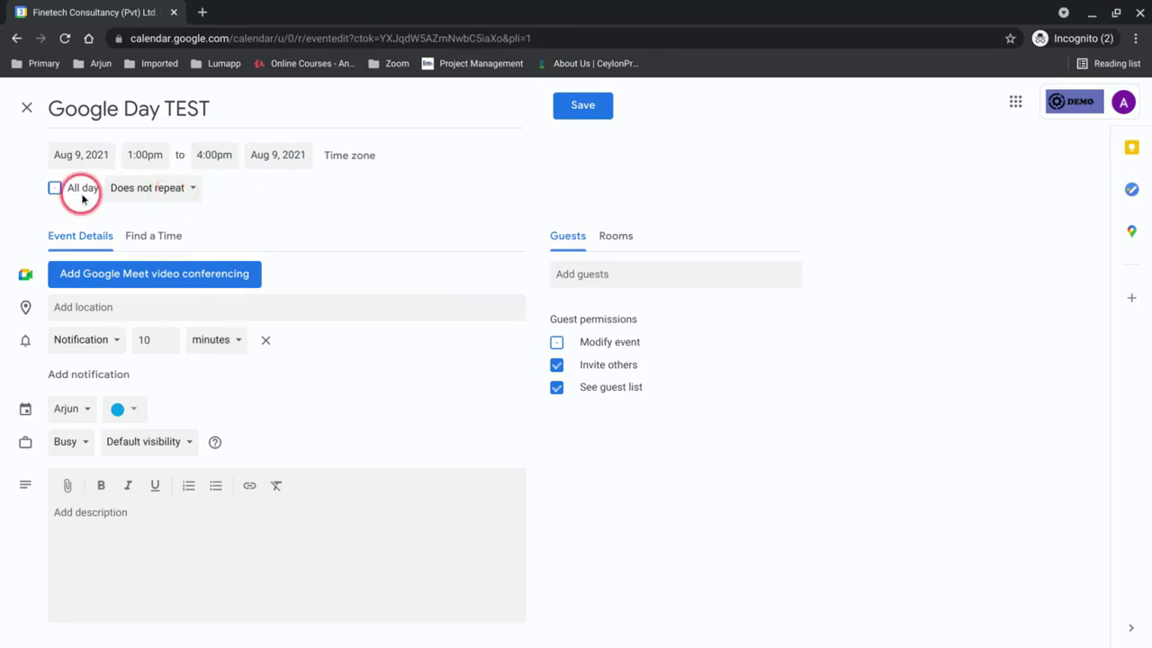
{"action": "left_click", "coordinate": [141, 194]}
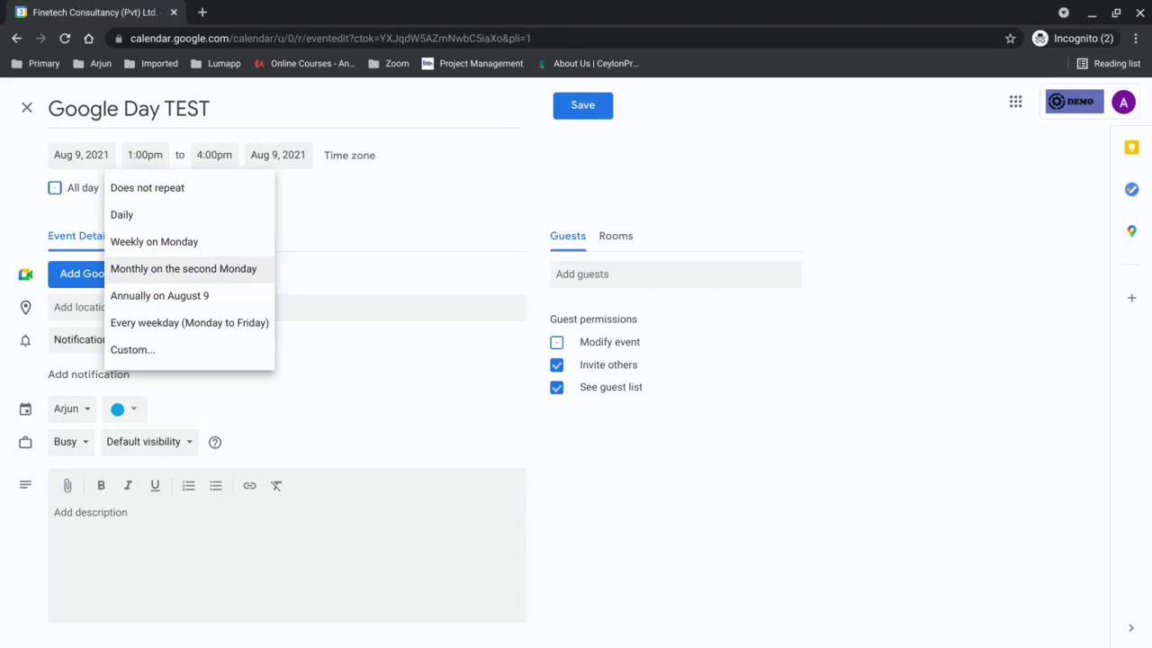
{"action": "left_click", "coordinate": [192, 242]}
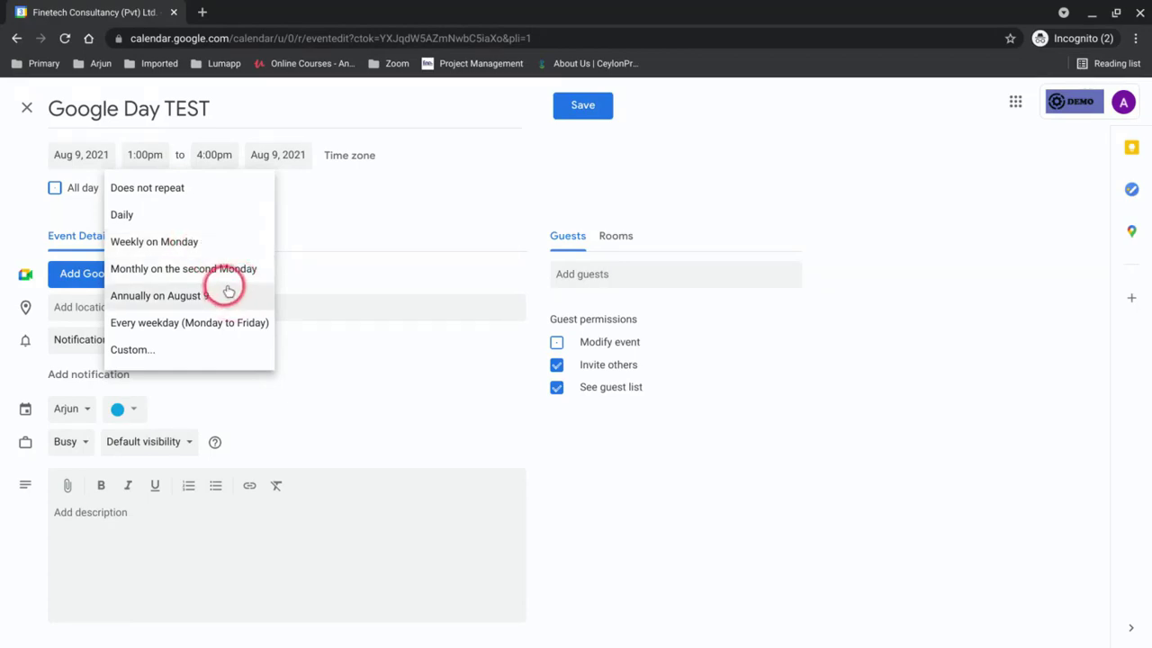
{"action": "left_click", "coordinate": [197, 354]}
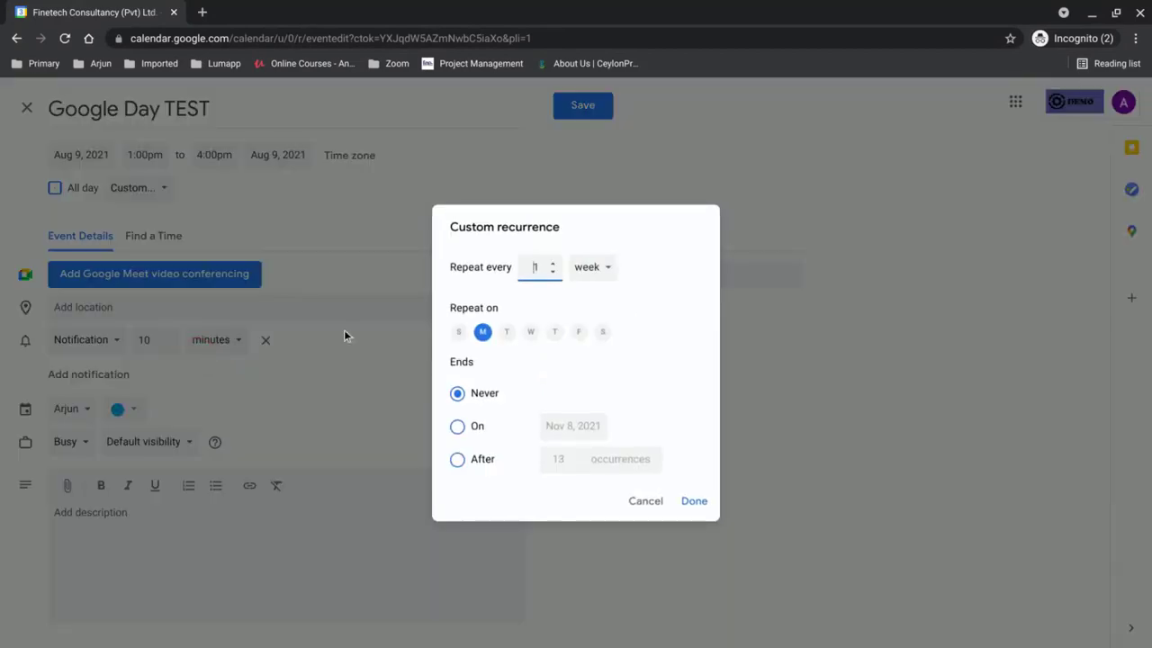
{"action": "left_click", "coordinate": [646, 501]}
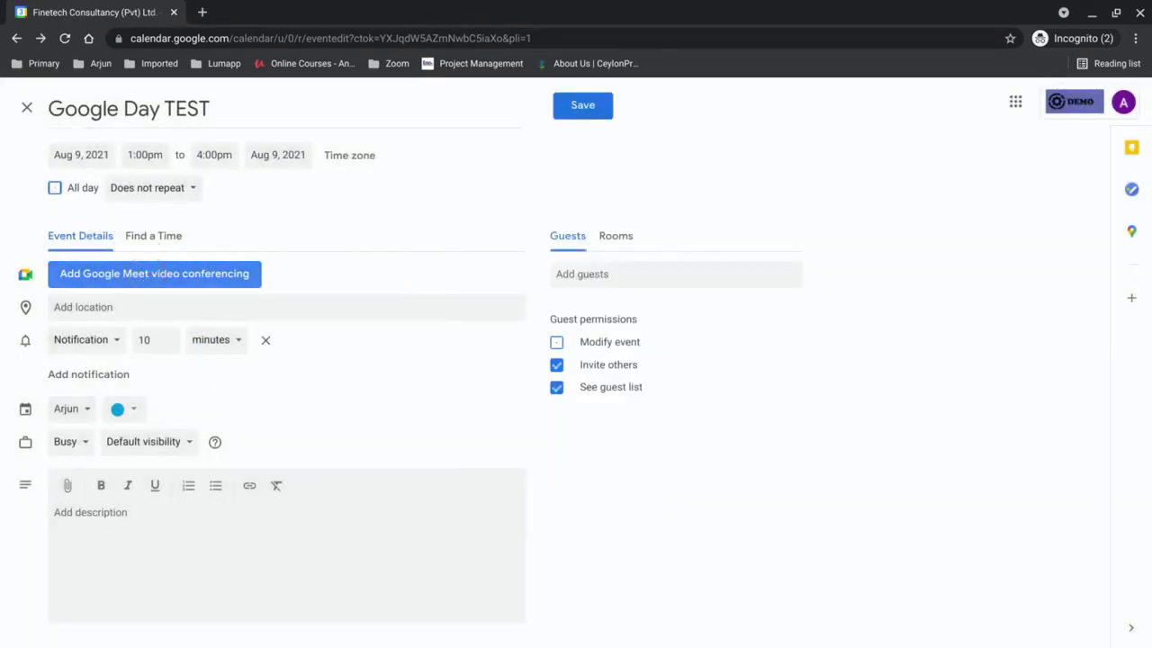
- Add Google Meet video conferencing to the event and set its location to the suggested place Pership House One
{"action": "left_click", "coordinate": [150, 275]}
{"action": "left_click", "coordinate": [188, 283]}
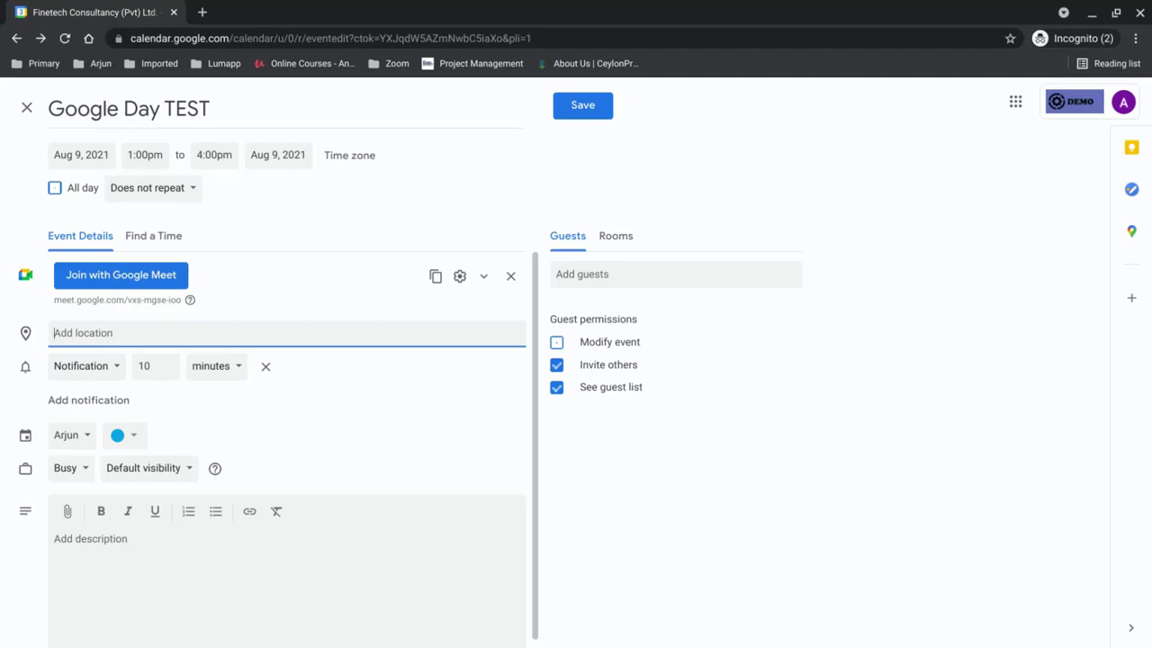
{"action": "type", "text": "pership"}
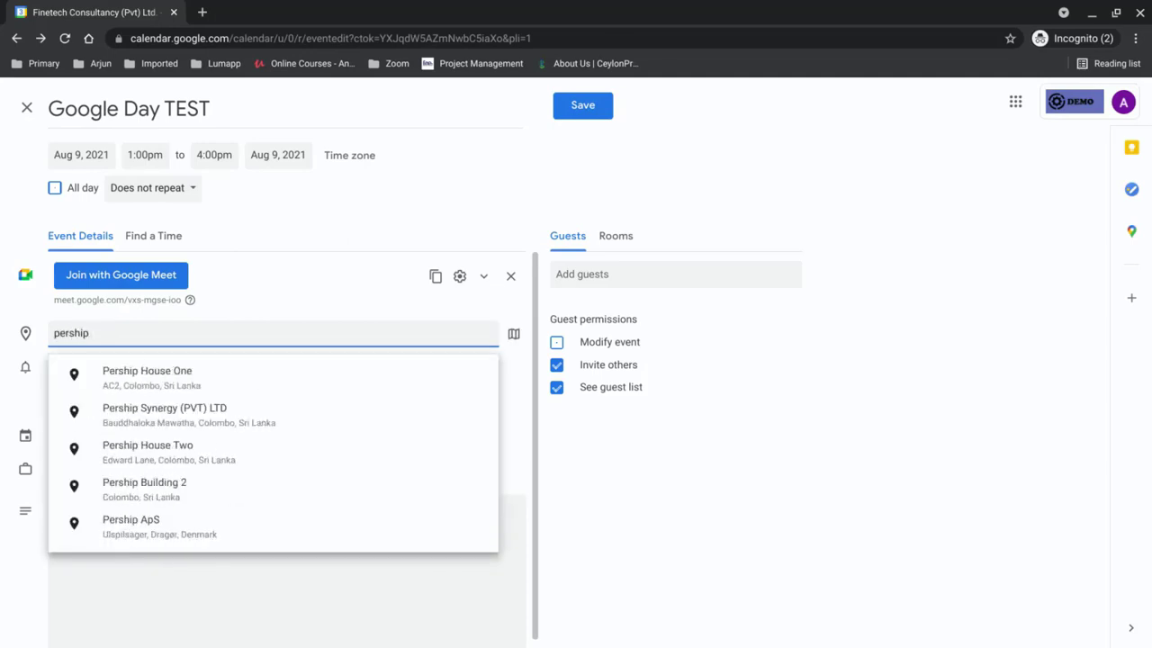
{"action": "left_click", "coordinate": [174, 381]}
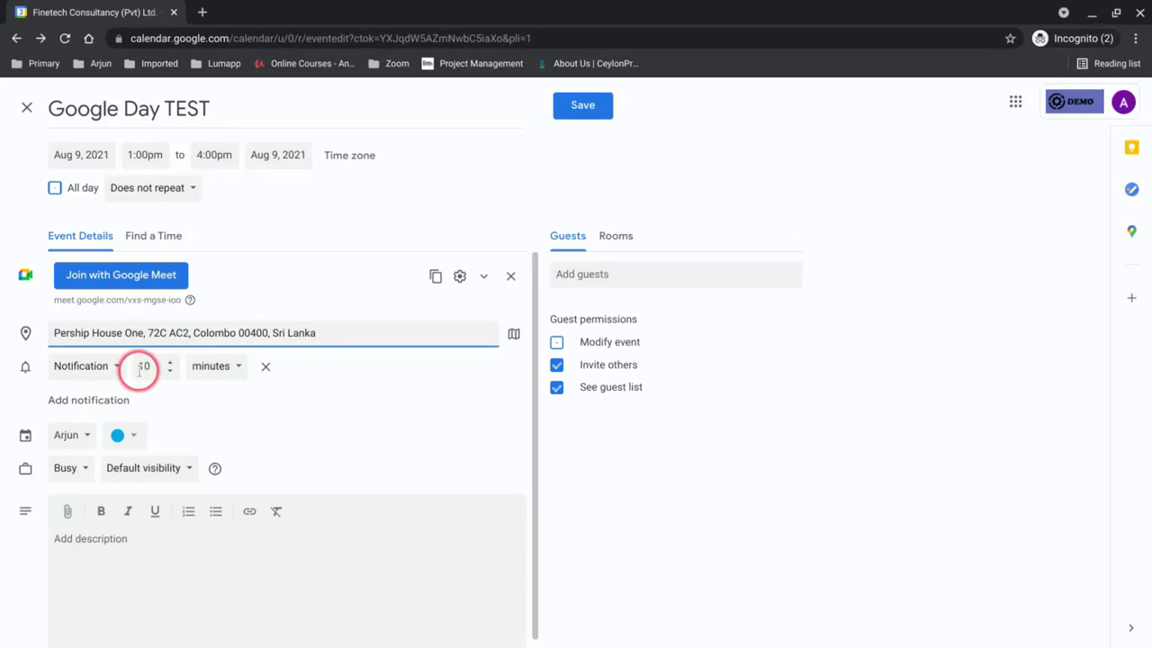
- Add a second event notification, delivered by email 1 day before
{"action": "left_click", "coordinate": [106, 403]}
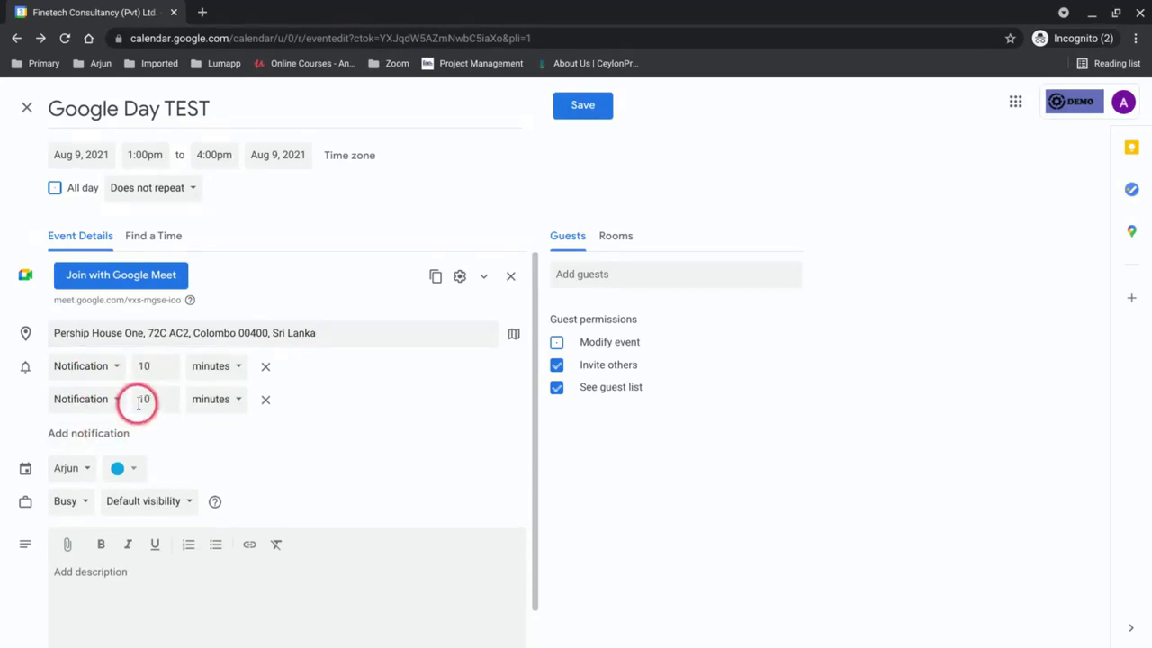
{"action": "left_click", "coordinate": [211, 403]}
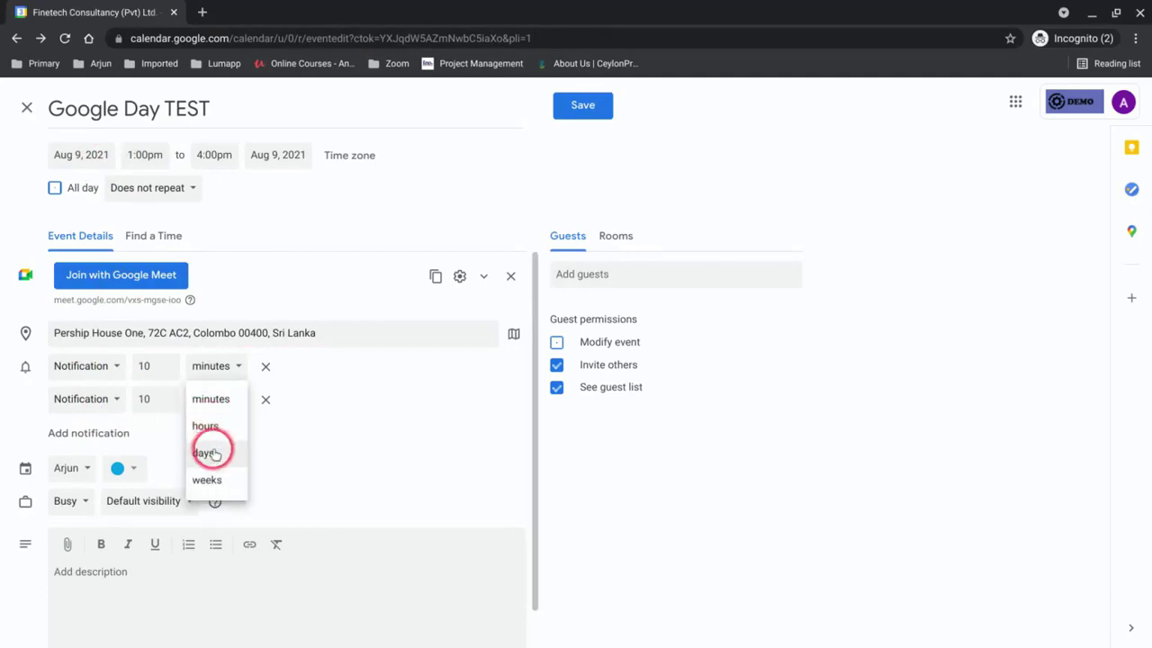
{"action": "left_click", "coordinate": [212, 453]}
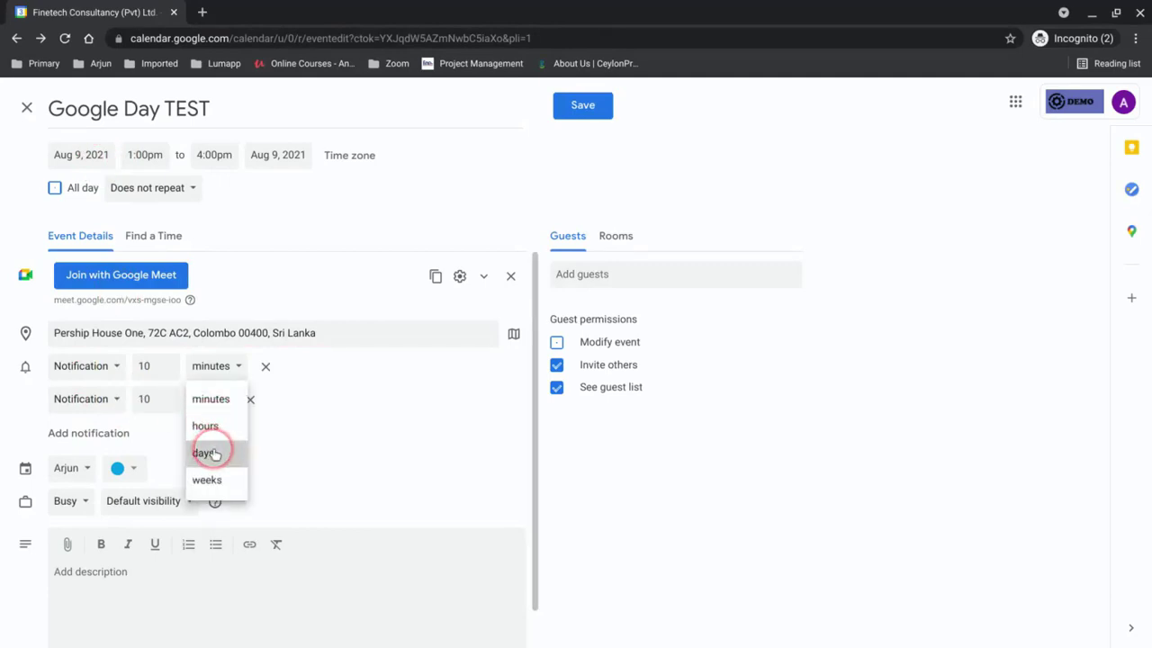
{"action": "left_click", "coordinate": [146, 398]}
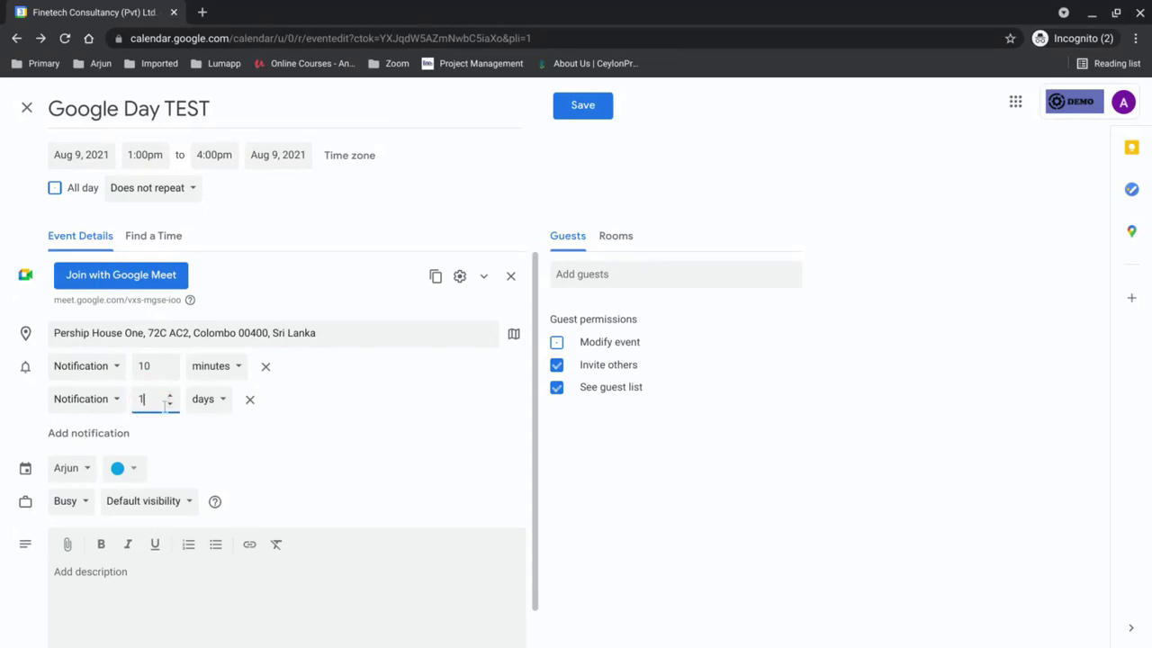
{"action": "left_click", "coordinate": [232, 424]}
{"action": "left_click", "coordinate": [117, 405]}
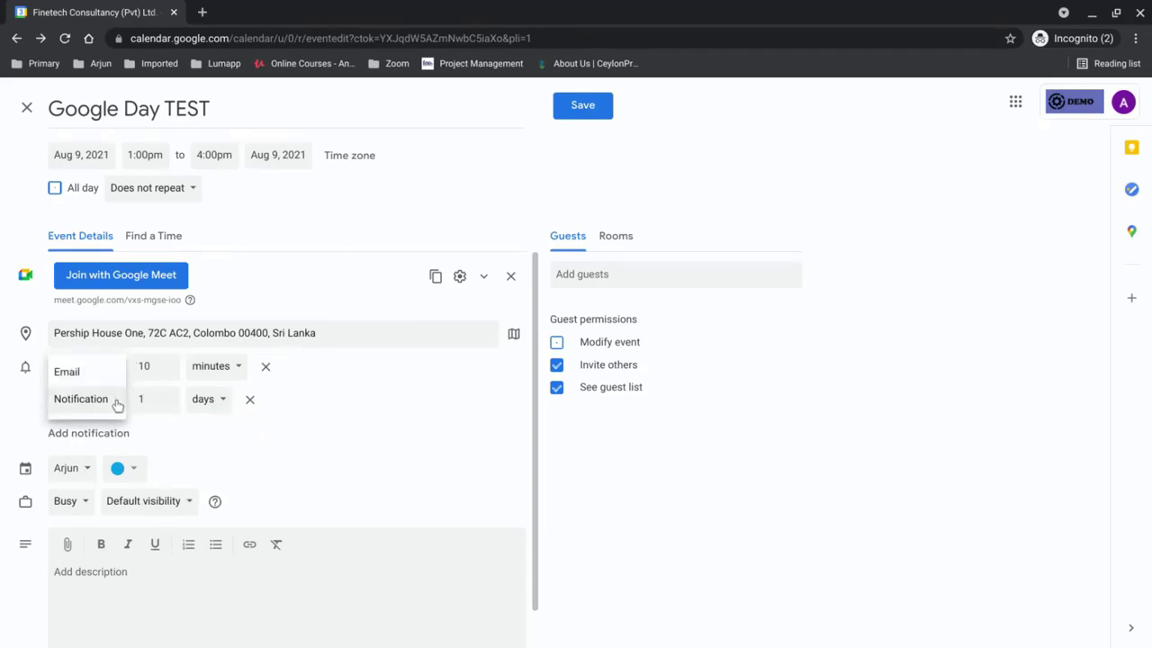
{"action": "left_click", "coordinate": [105, 384]}
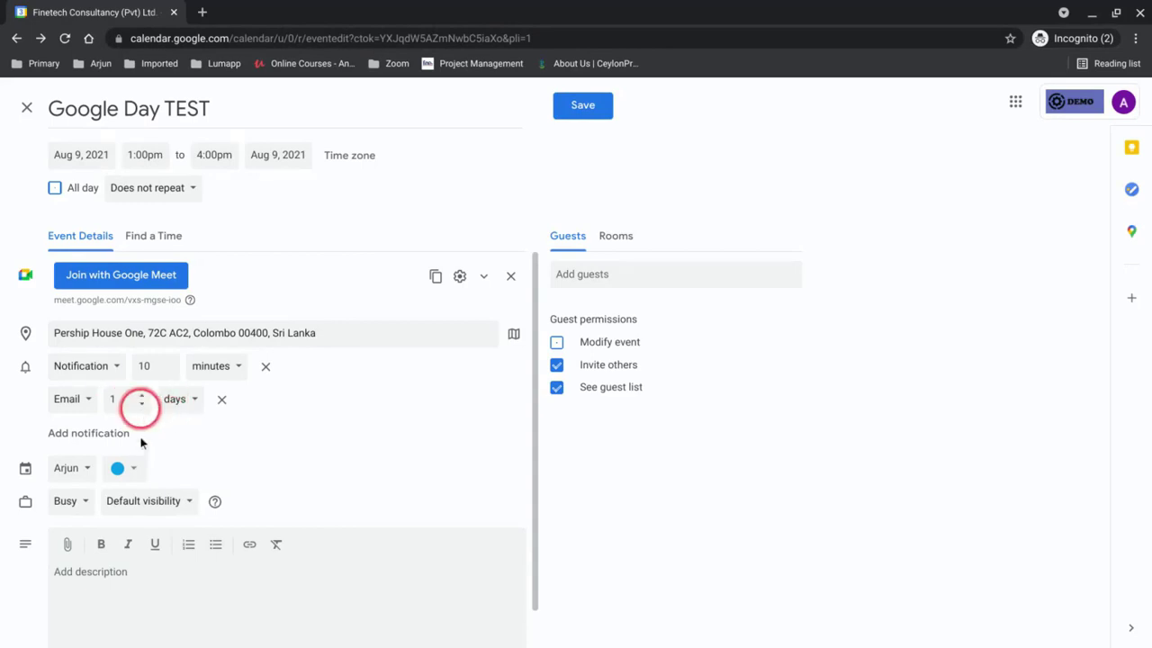
{"action": "scroll", "coordinate": [141, 450], "scroll_direction": "down", "scroll_amount": 1}
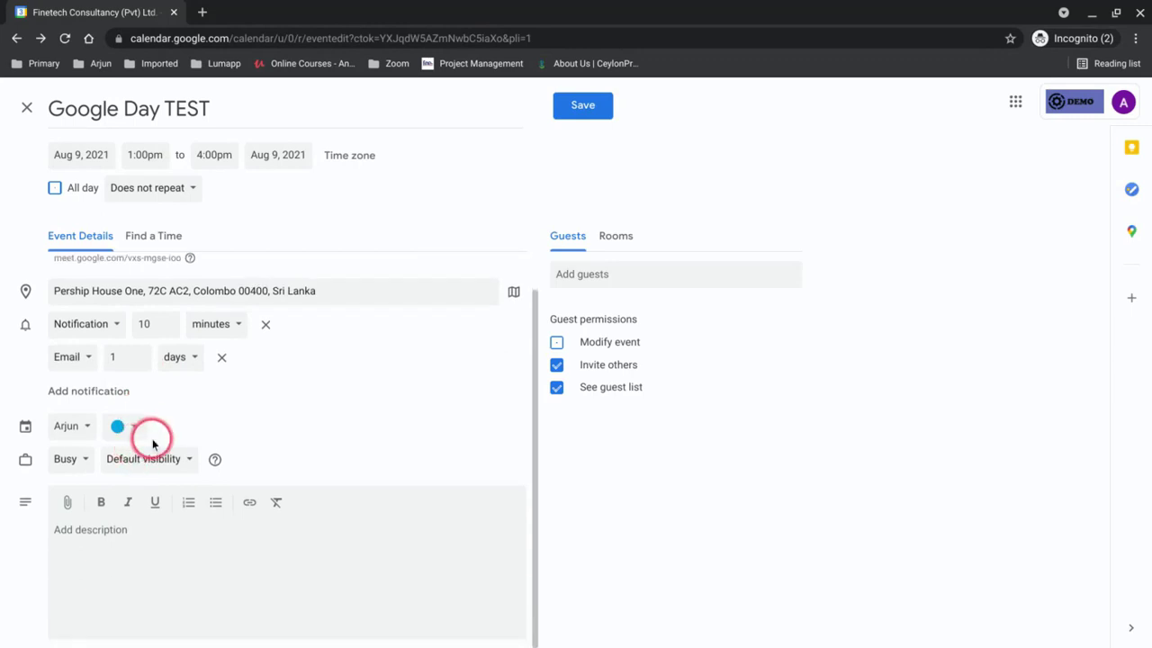
- Check the available event colours without changing the current one, and enter "testing.." as the event description
{"action": "left_click", "coordinate": [137, 435]}
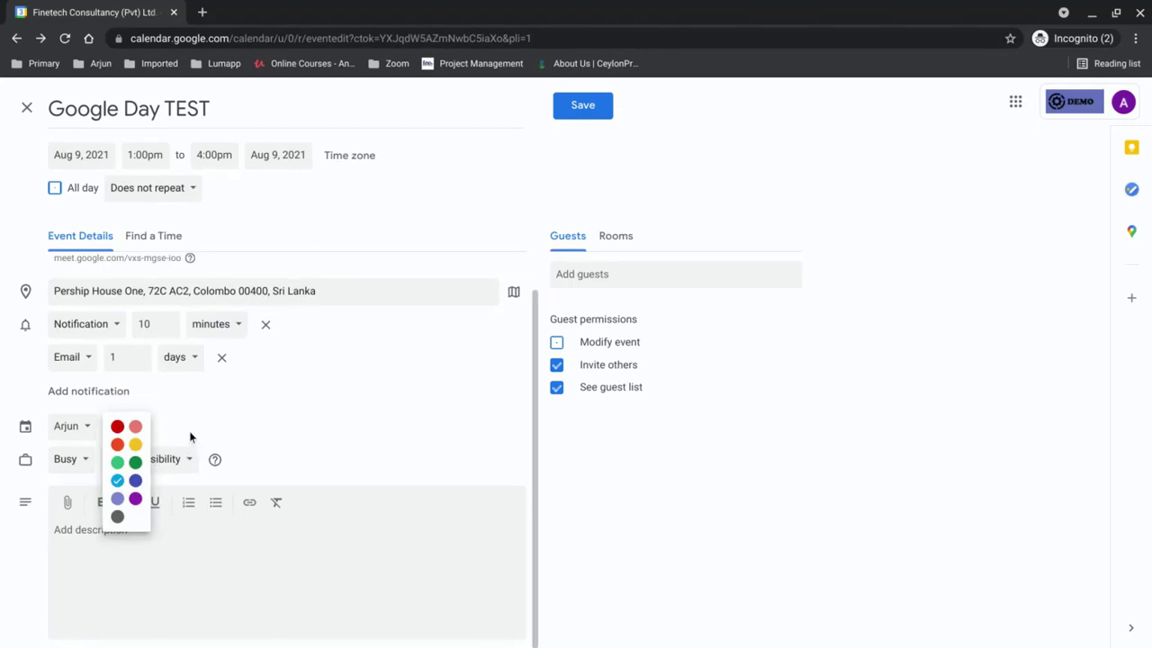
{"action": "left_click", "coordinate": [160, 430]}
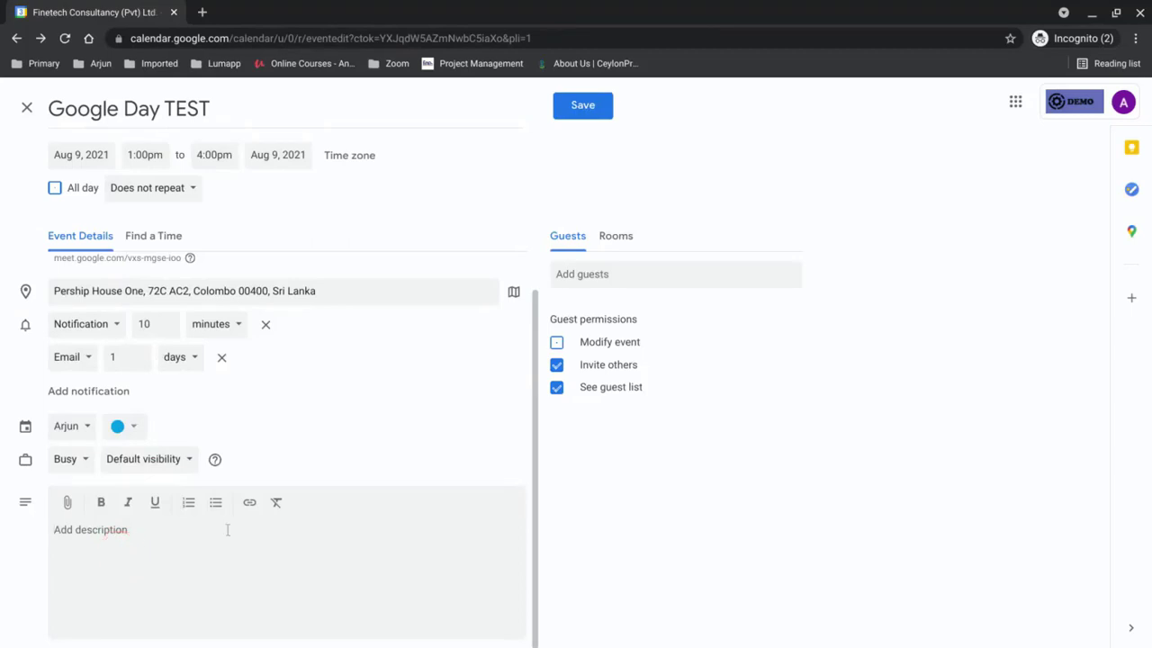
{"action": "left_click", "coordinate": [139, 580]}
{"action": "type", "text": "test"}
{"action": "left_click", "coordinate": [179, 545]}
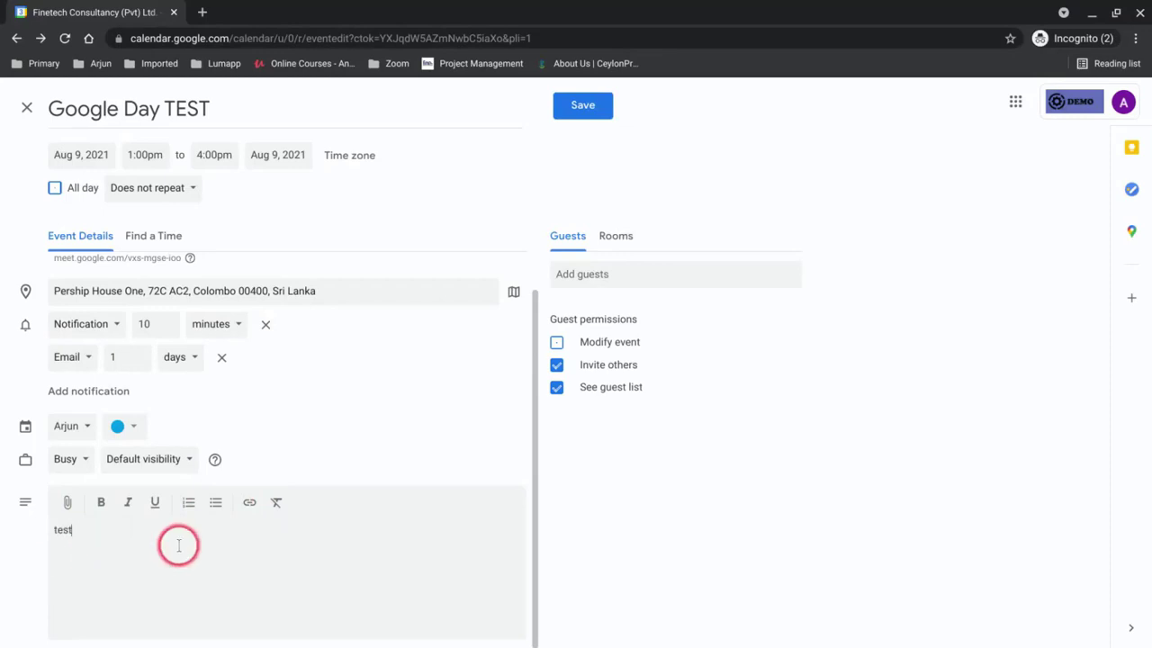
{"action": "type", "text": "ing.."}
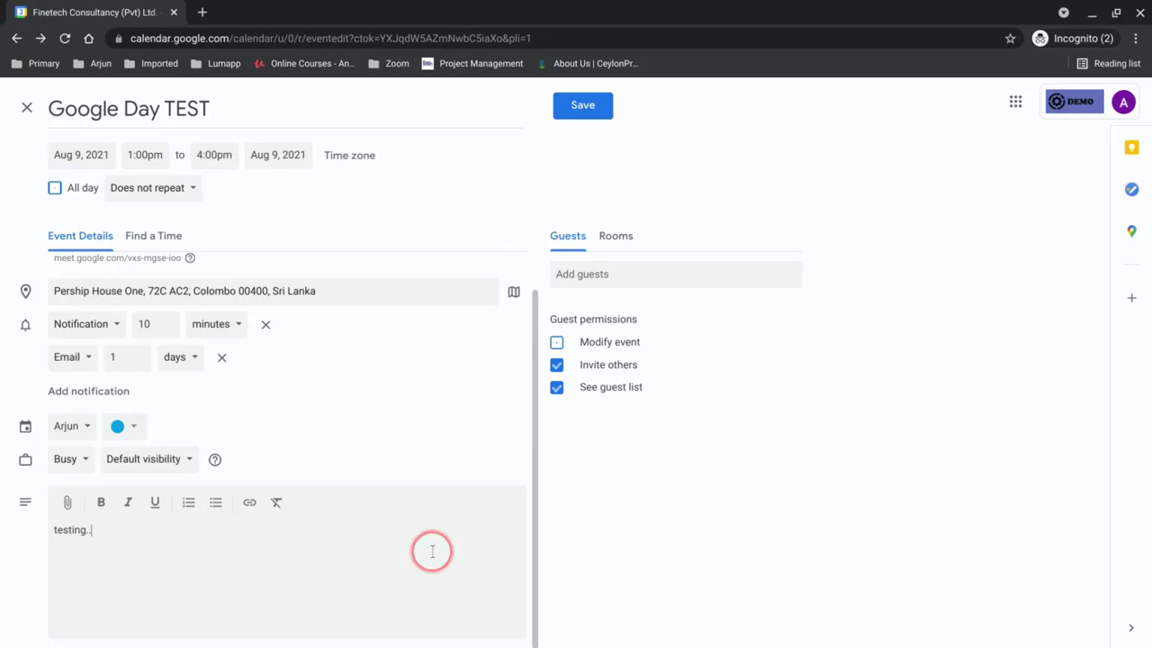
- Add three guests to the event, searching for each person by name and choosing the matching contact suggestion
{"action": "left_click", "coordinate": [614, 276]}
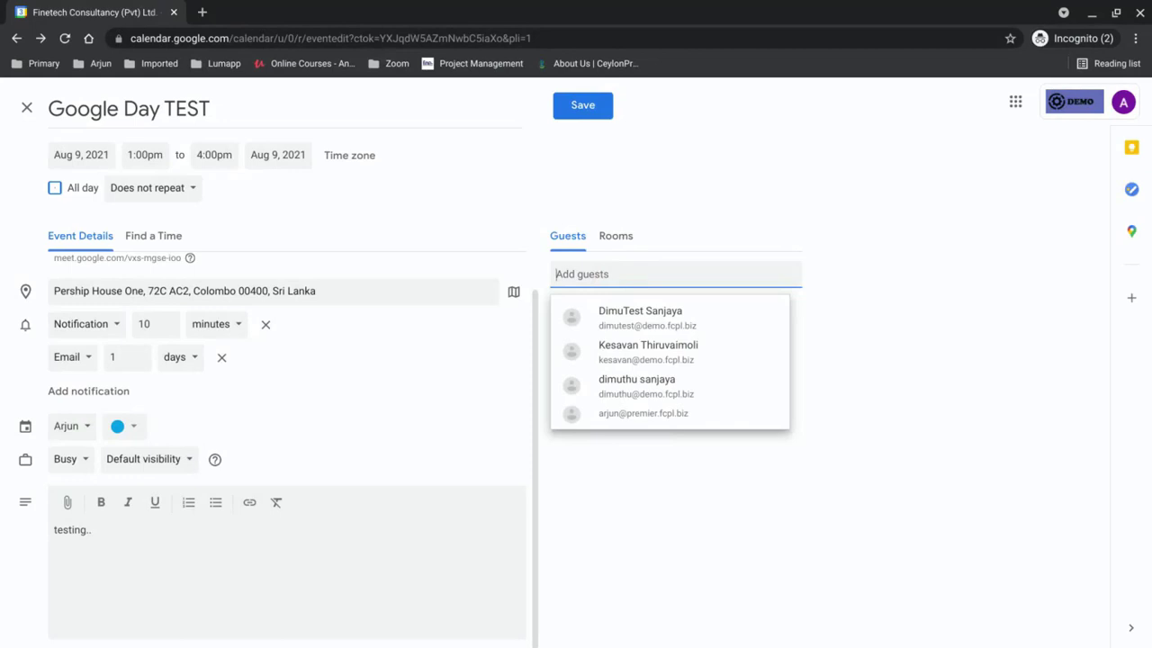
{"action": "left_click", "coordinate": [630, 273]}
{"action": "type", "text": "la"}
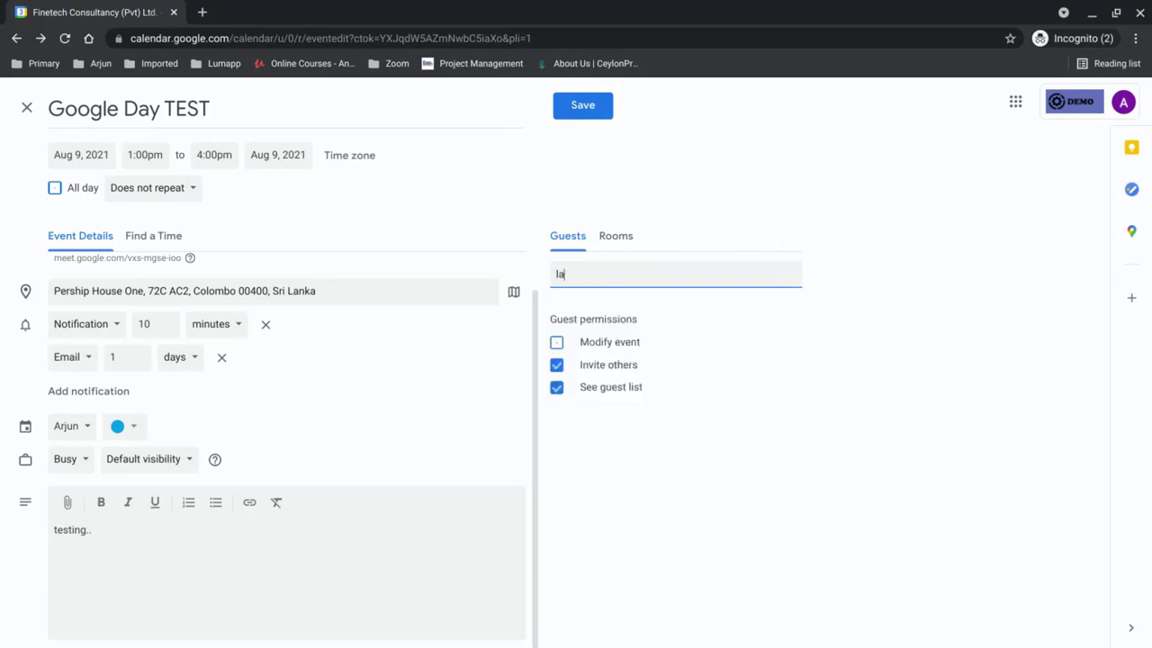
{"action": "left_click", "coordinate": [684, 314]}
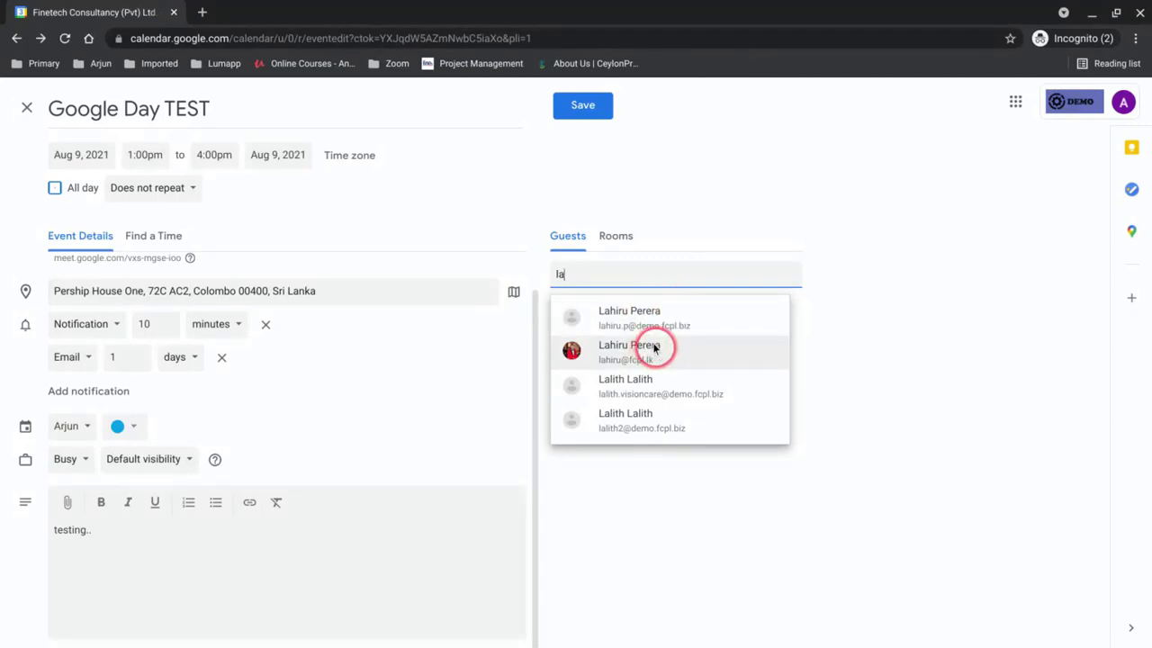
{"action": "key", "text": "Return"}
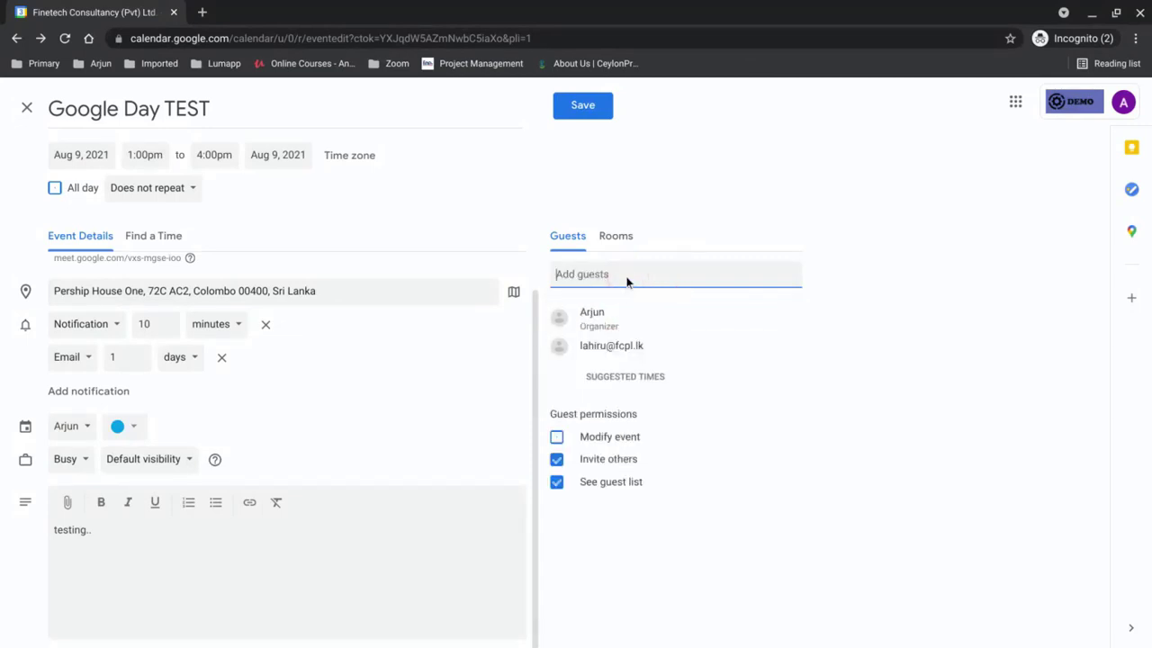
{"action": "type", "text": "ste"}
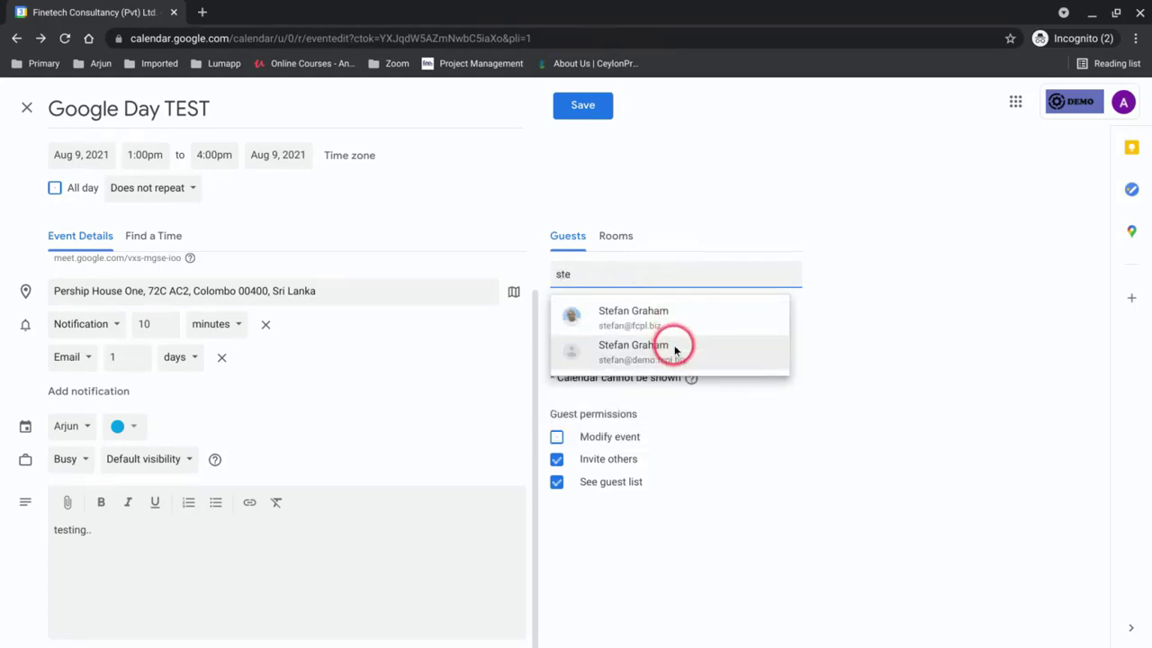
{"action": "left_click", "coordinate": [674, 342]}
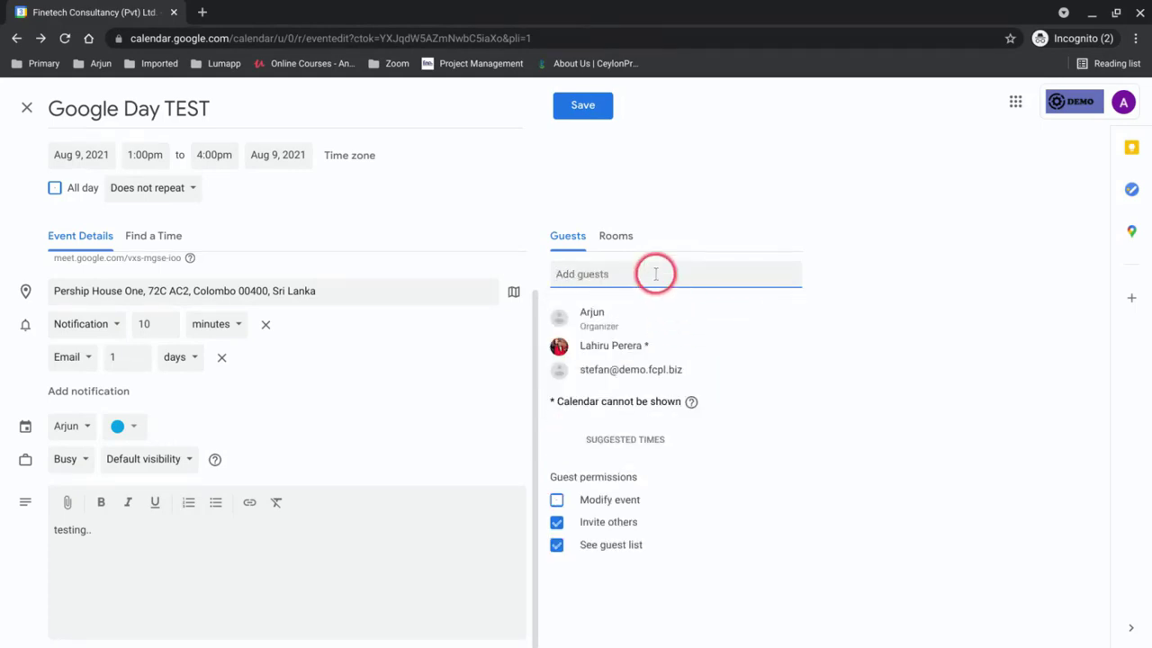
{"action": "type", "text": "yes"}
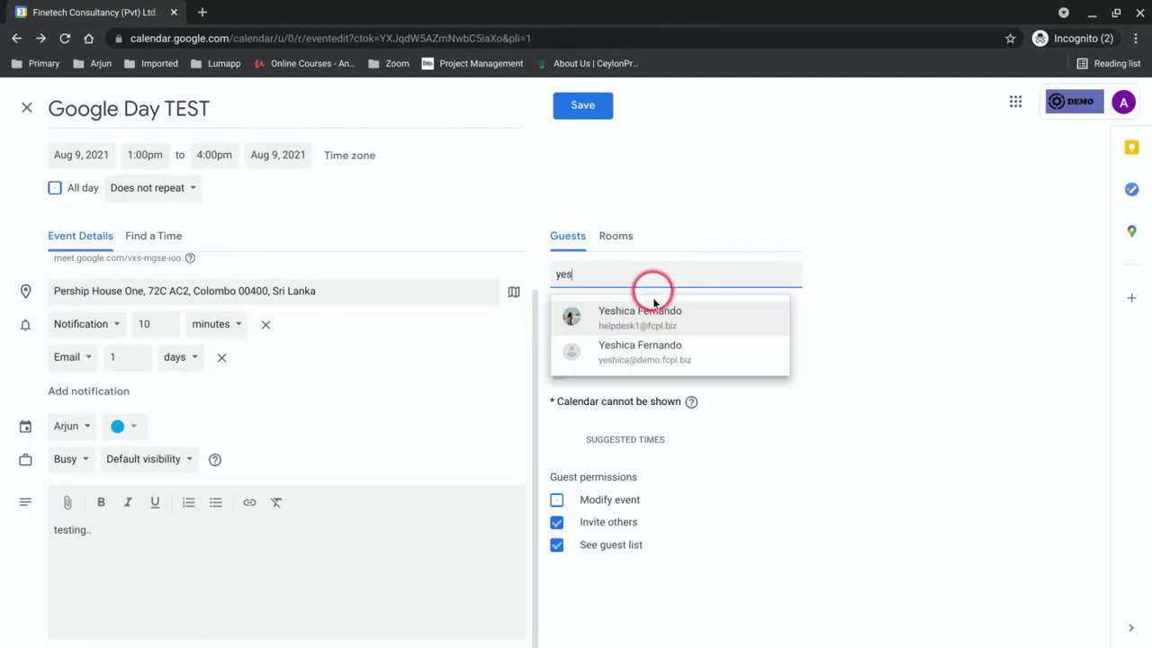
{"action": "left_click", "coordinate": [653, 313]}
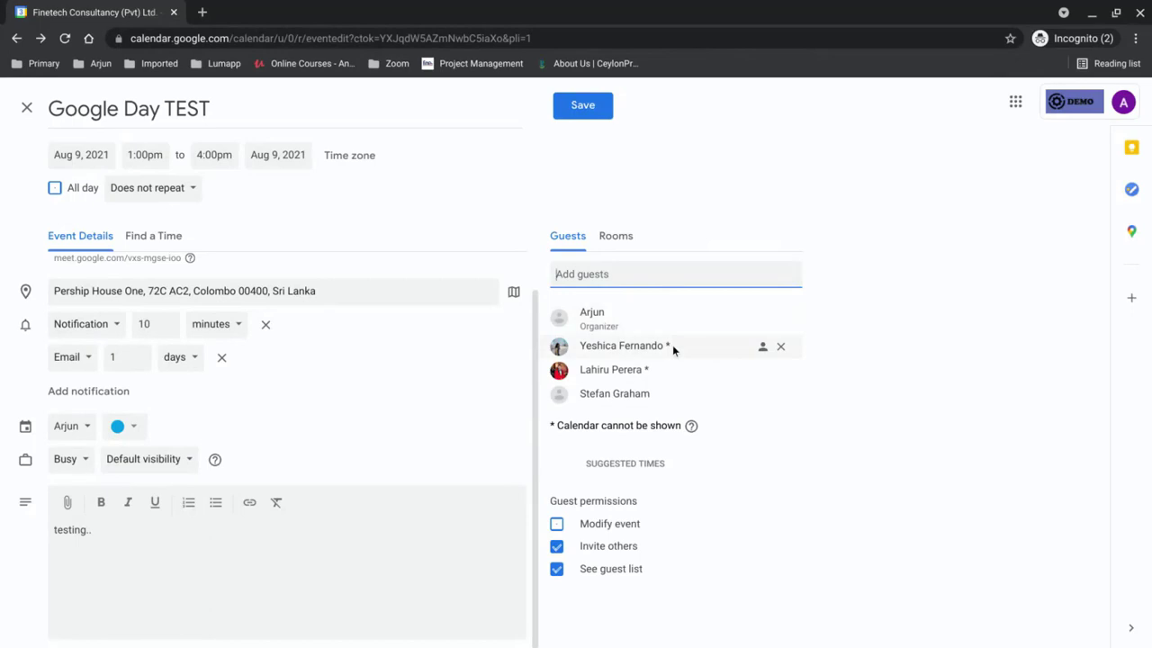
{"action": "mouse_move", "coordinate": [672, 344]}
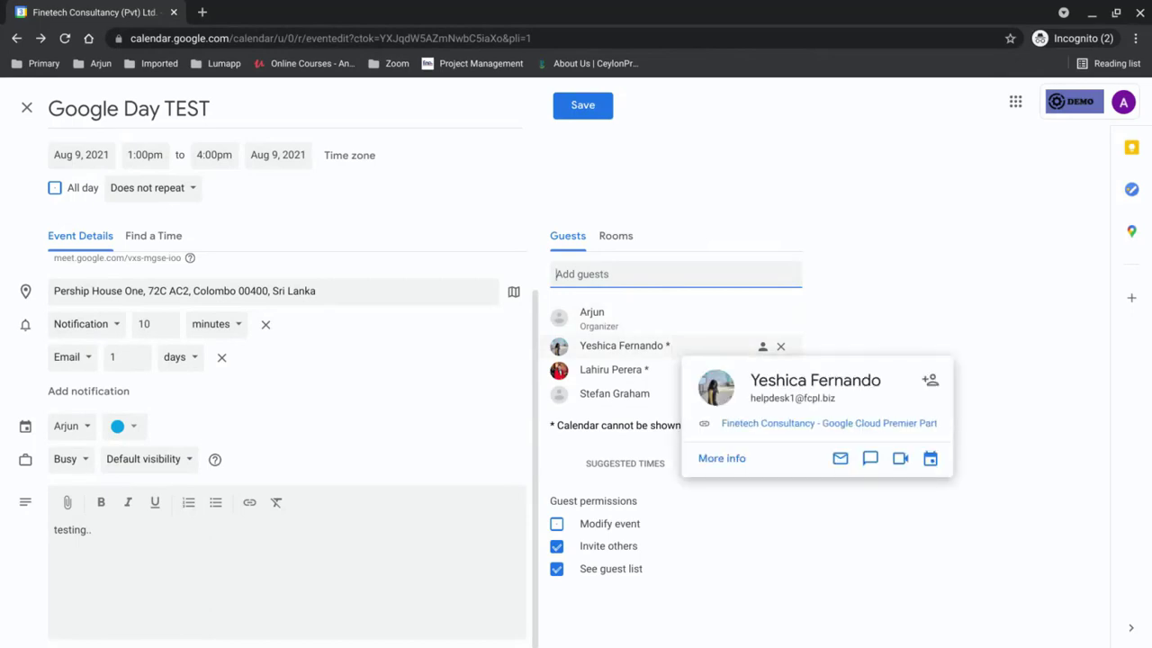
{"action": "left_click", "coordinate": [627, 268]}
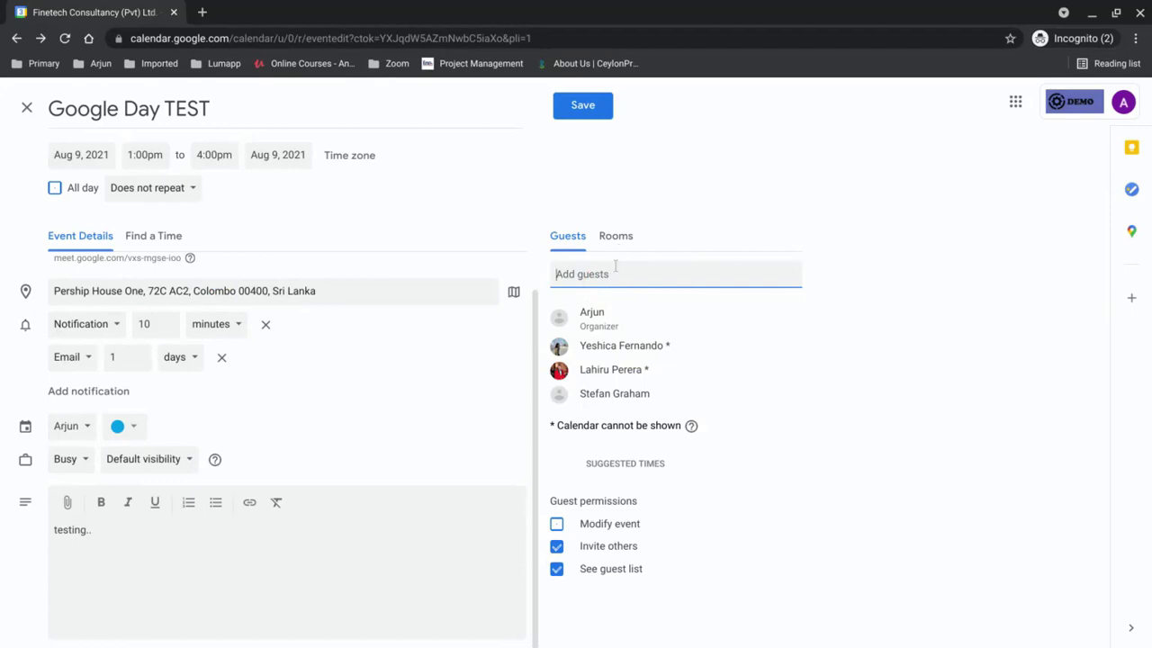
- Look at the bookable rooms and their availability filter options, and return to the event's guest list
{"action": "left_click", "coordinate": [617, 237]}
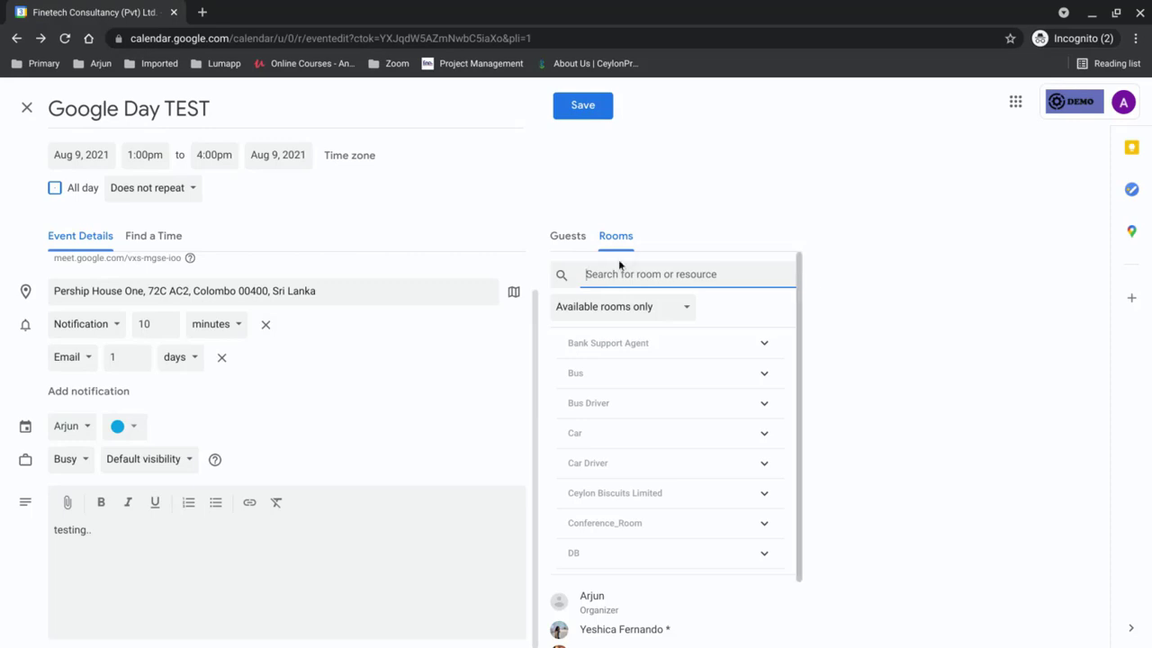
{"action": "left_click", "coordinate": [637, 306]}
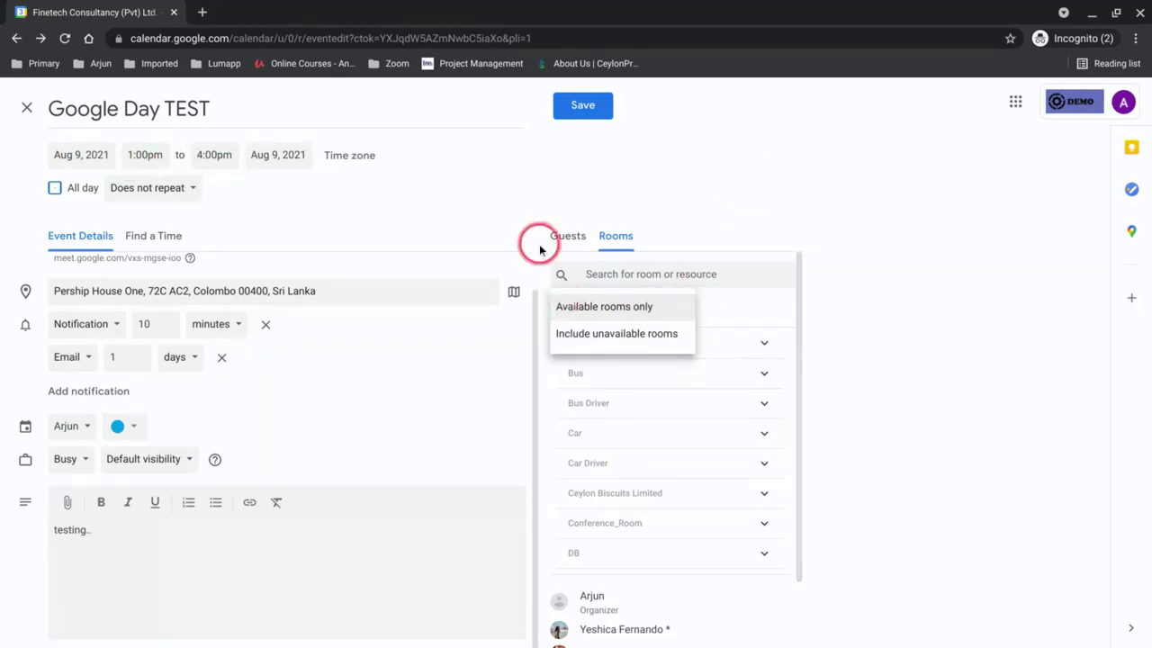
{"action": "left_click", "coordinate": [567, 236]}
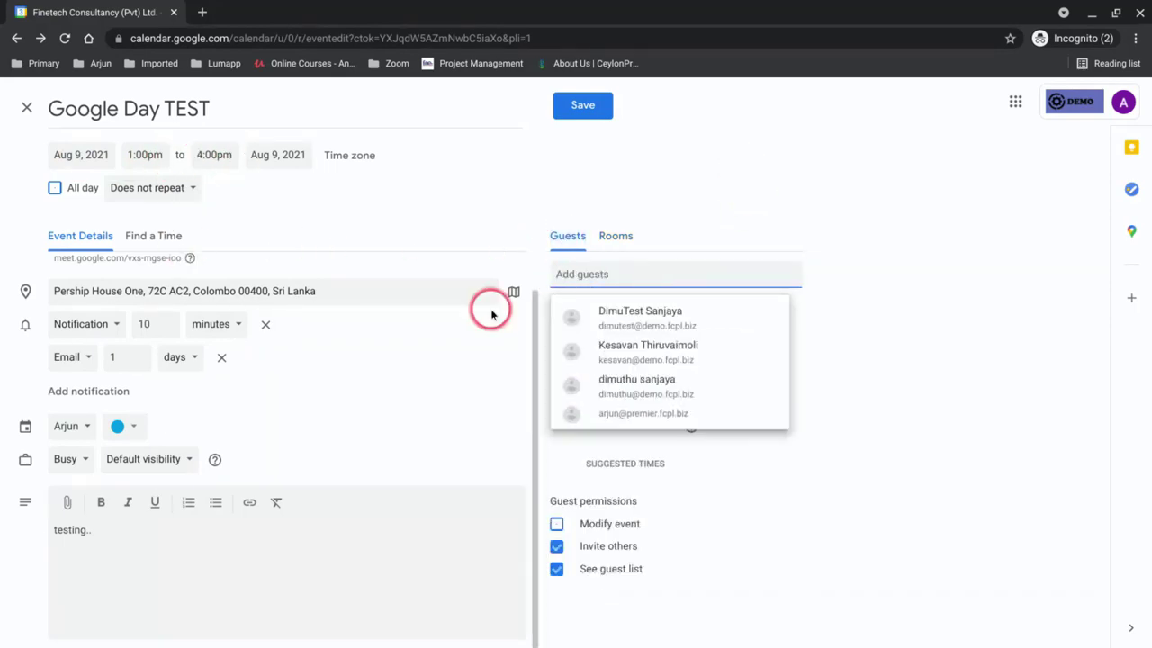
{"action": "left_click", "coordinate": [816, 192]}
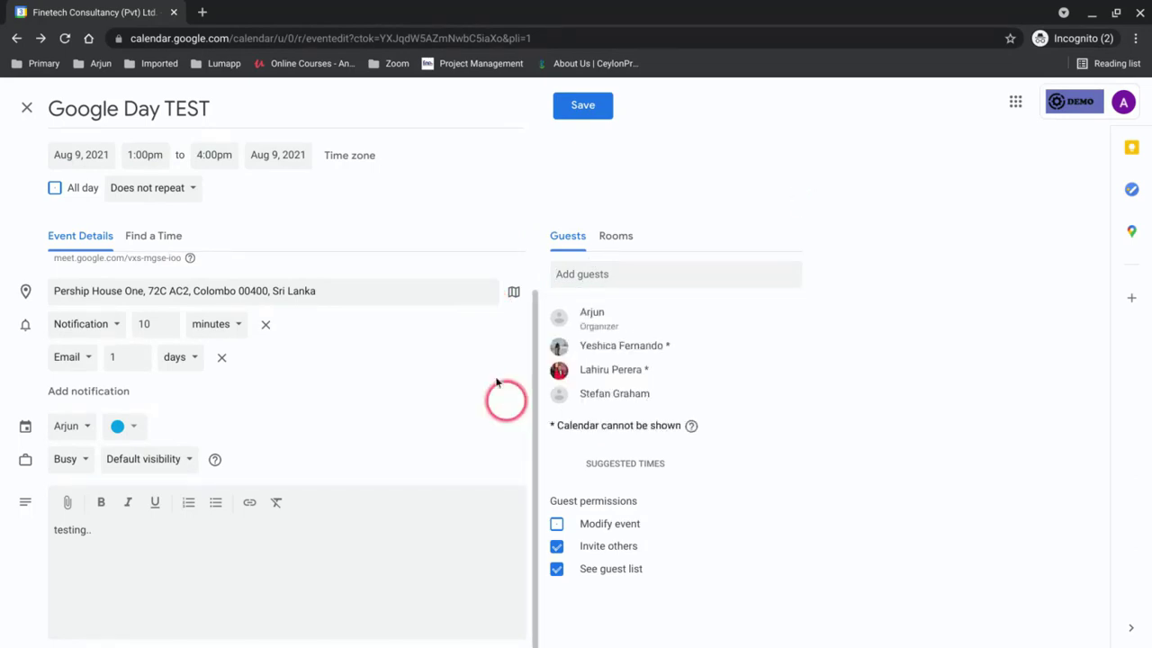
- Save the event, send invitation emails to the guests, and approve inviting those from outside the organization
{"action": "left_click", "coordinate": [581, 120]}
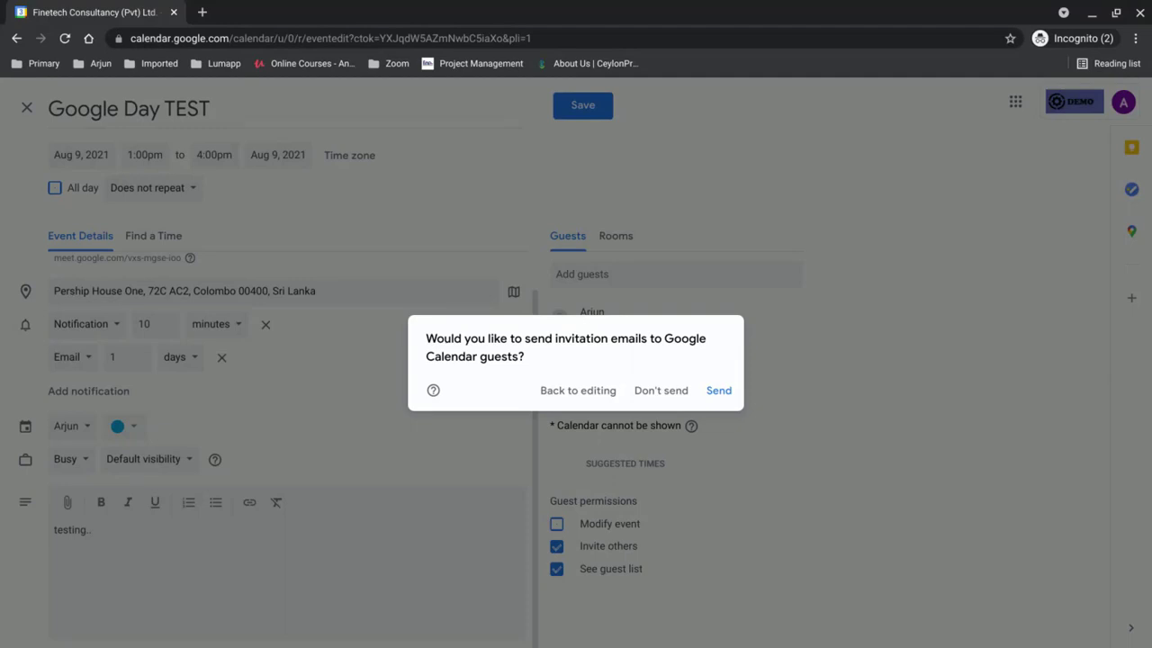
{"action": "left_click", "coordinate": [581, 365]}
{"action": "left_click", "coordinate": [717, 391]}
{"action": "left_click", "coordinate": [707, 396]}
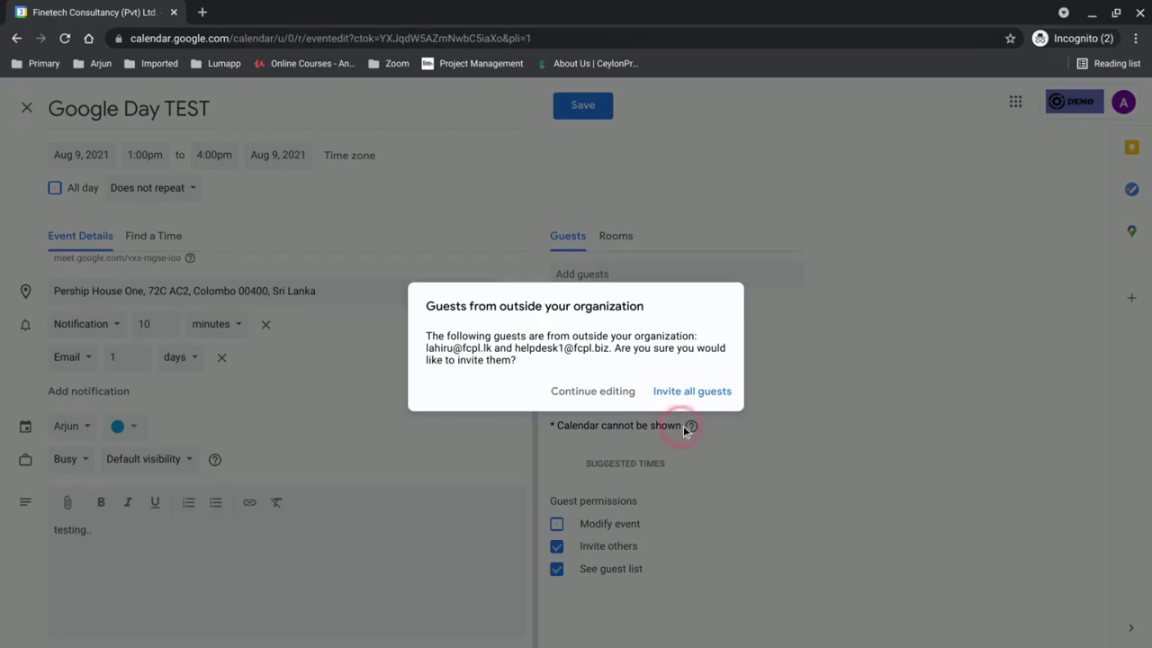
{"action": "left_click", "coordinate": [691, 394]}
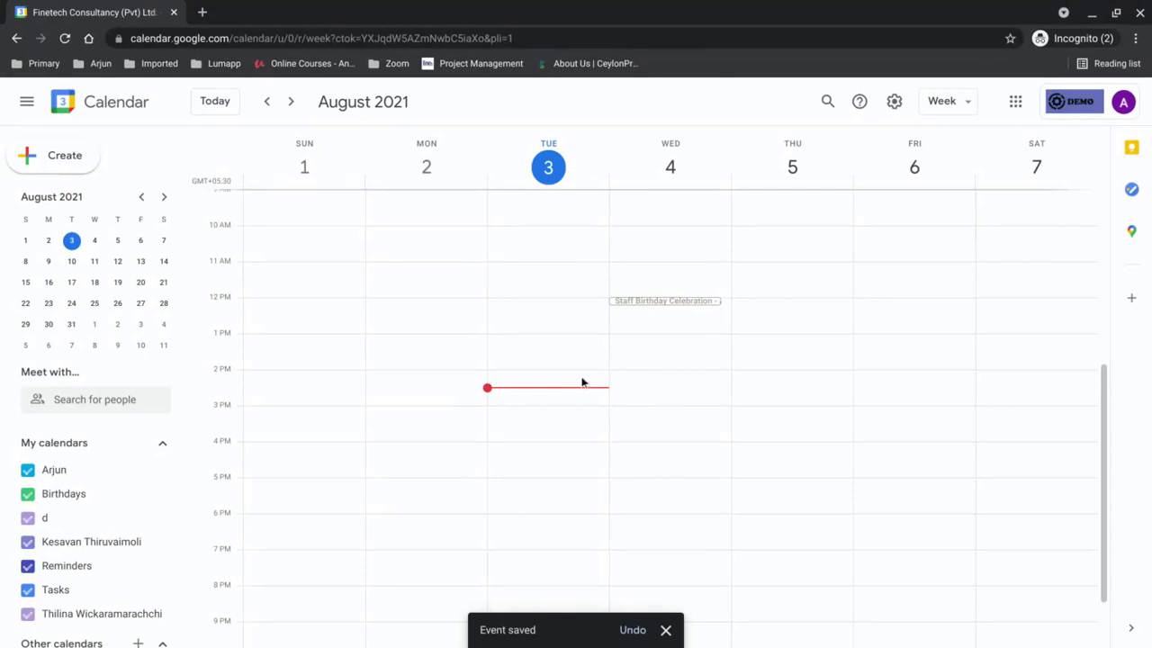
- Go to August 9 in the calendar and review the details of the Google Day TEST event
{"action": "left_click", "coordinate": [48, 262]}
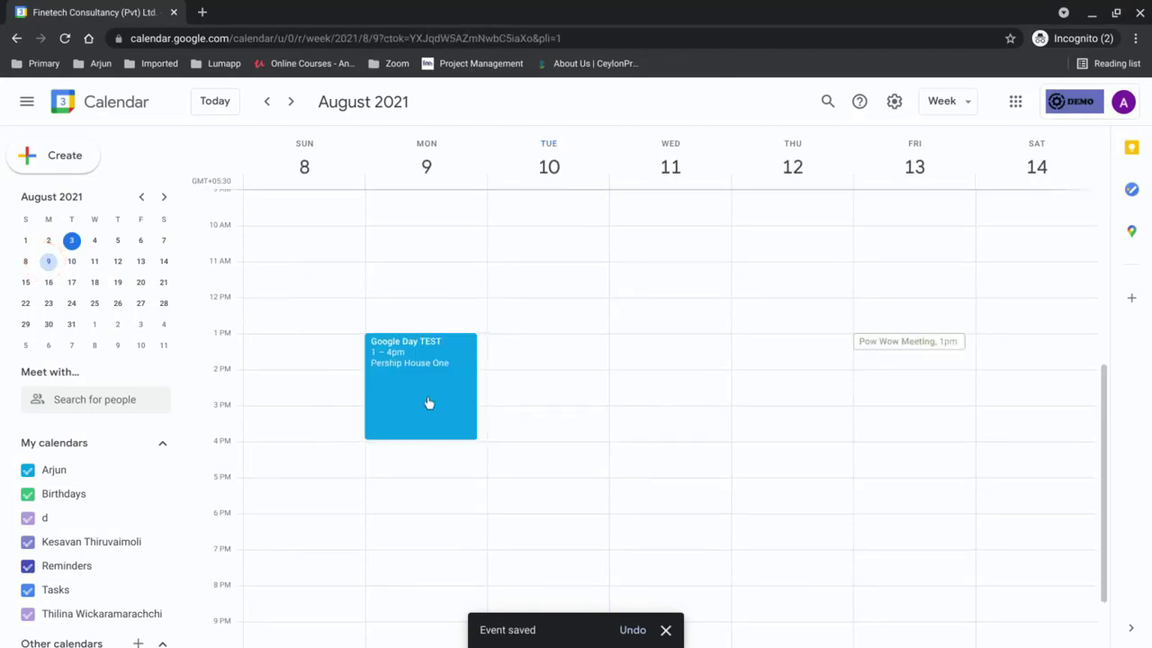
{"action": "left_click", "coordinate": [428, 402]}
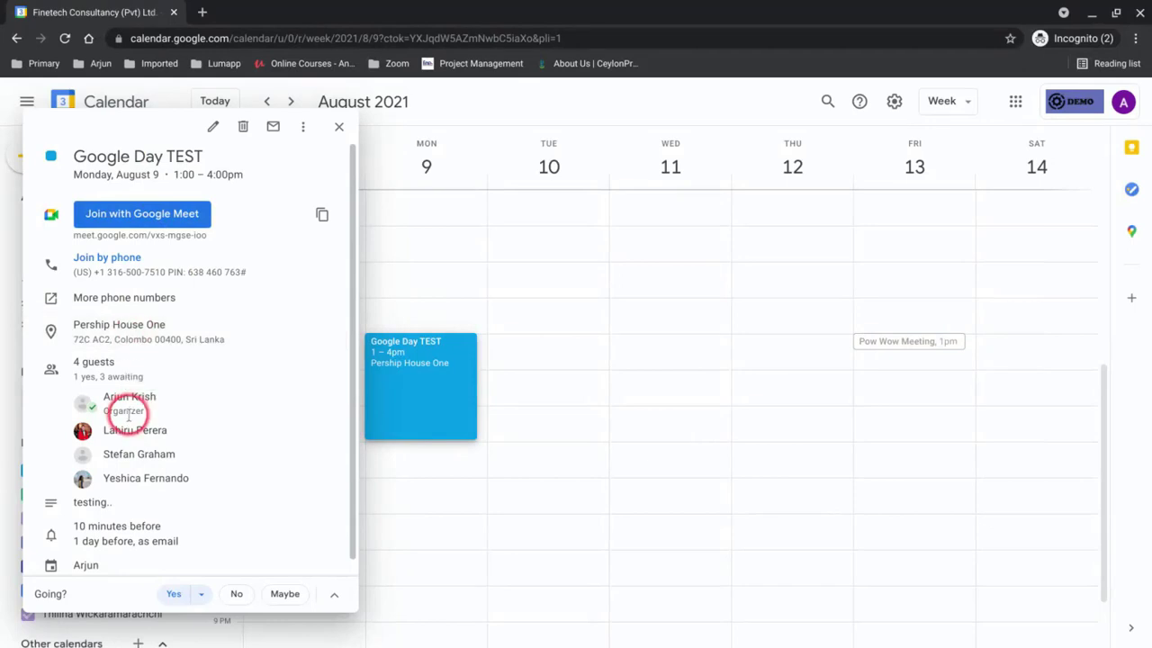
{"action": "scroll", "coordinate": [153, 380], "scroll_direction": "down", "scroll_amount": 1}
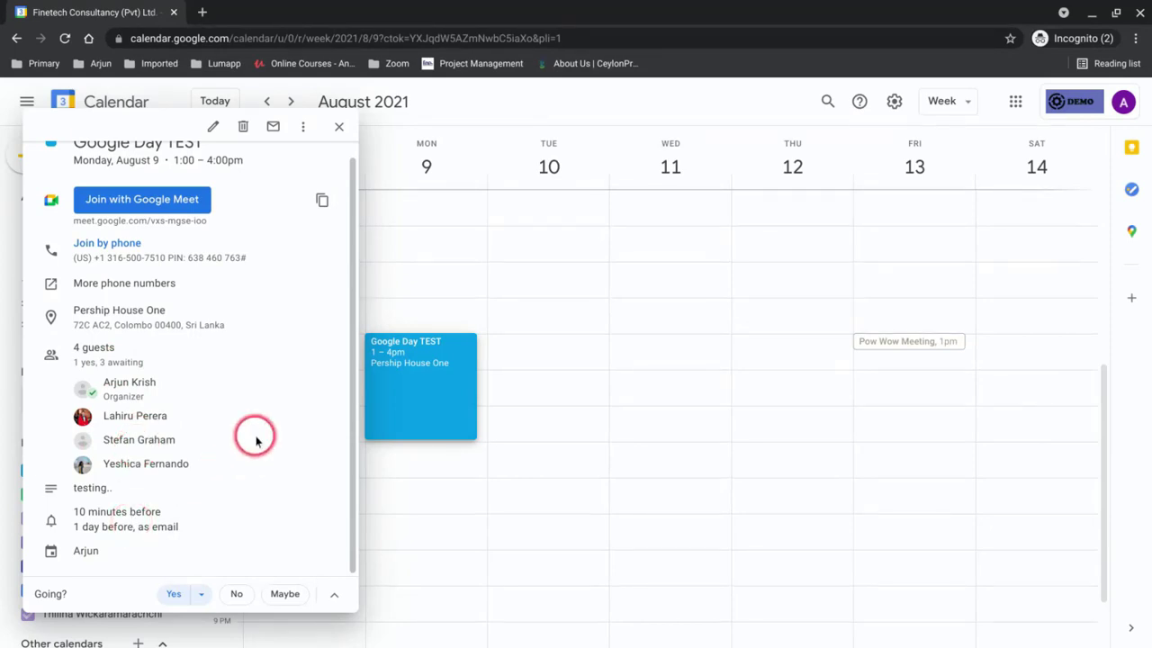
{"action": "scroll", "coordinate": [255, 439], "scroll_direction": "up", "scroll_amount": 1}
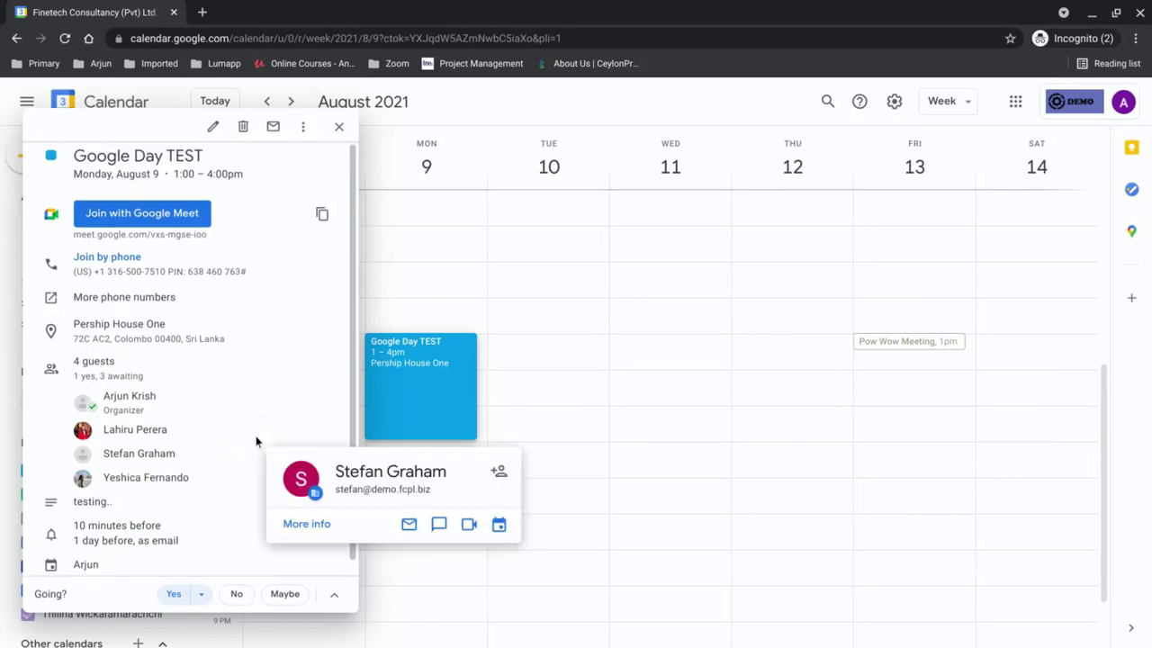
{"action": "mouse_move", "coordinate": [257, 433]}
{"action": "mouse_move", "coordinate": [290, 402]}
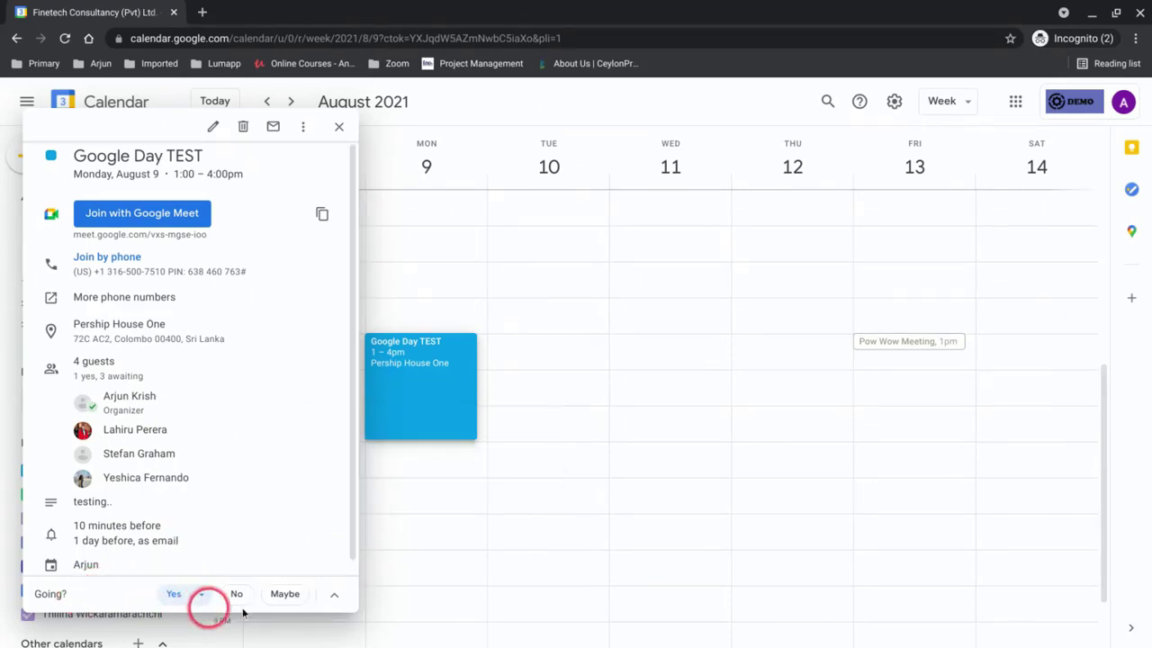
- Set the organizer's attendance response for the Google Day TEST event to the plain Yes option
{"action": "left_click", "coordinate": [193, 597]}
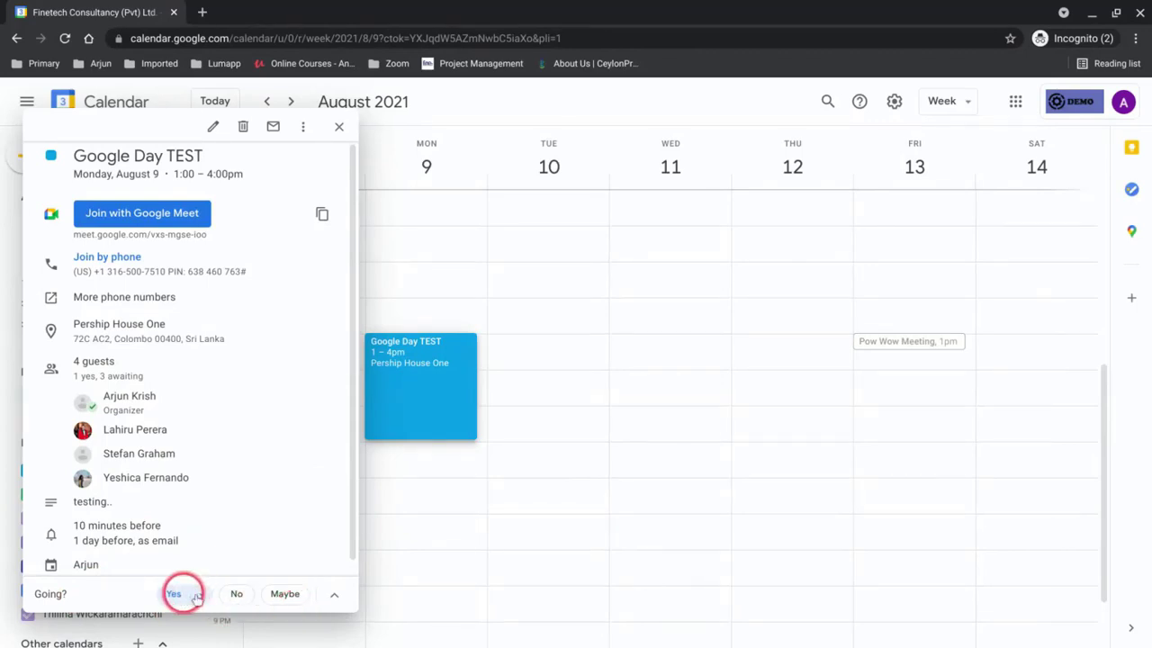
{"action": "left_click", "coordinate": [286, 594]}
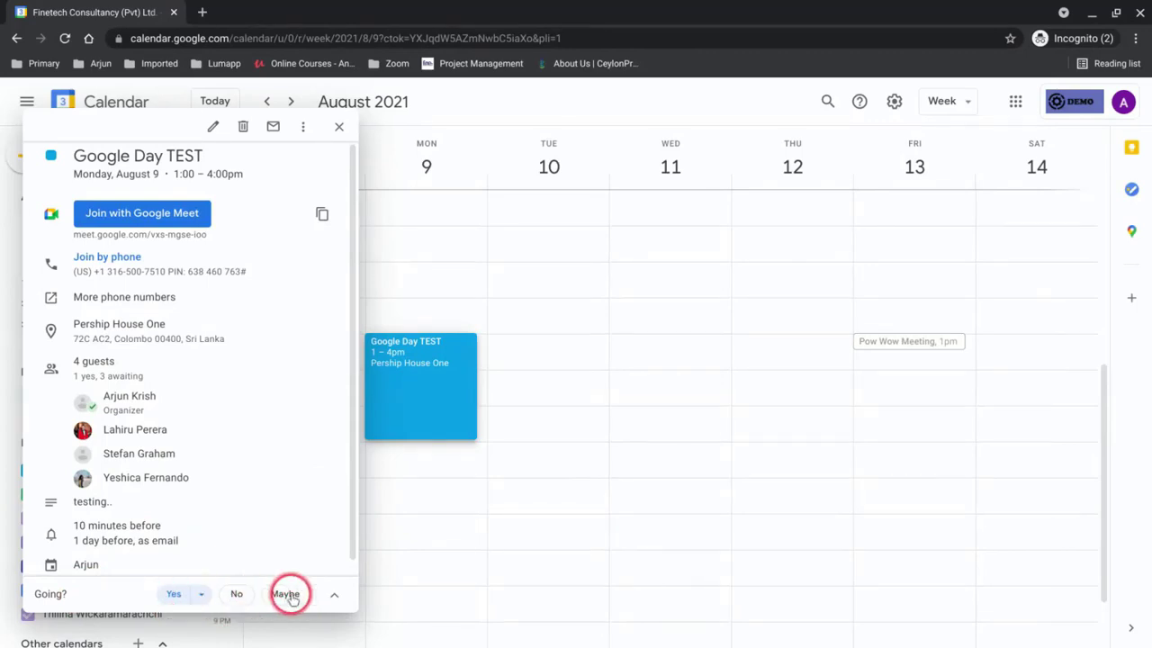
{"action": "left_click", "coordinate": [201, 597]}
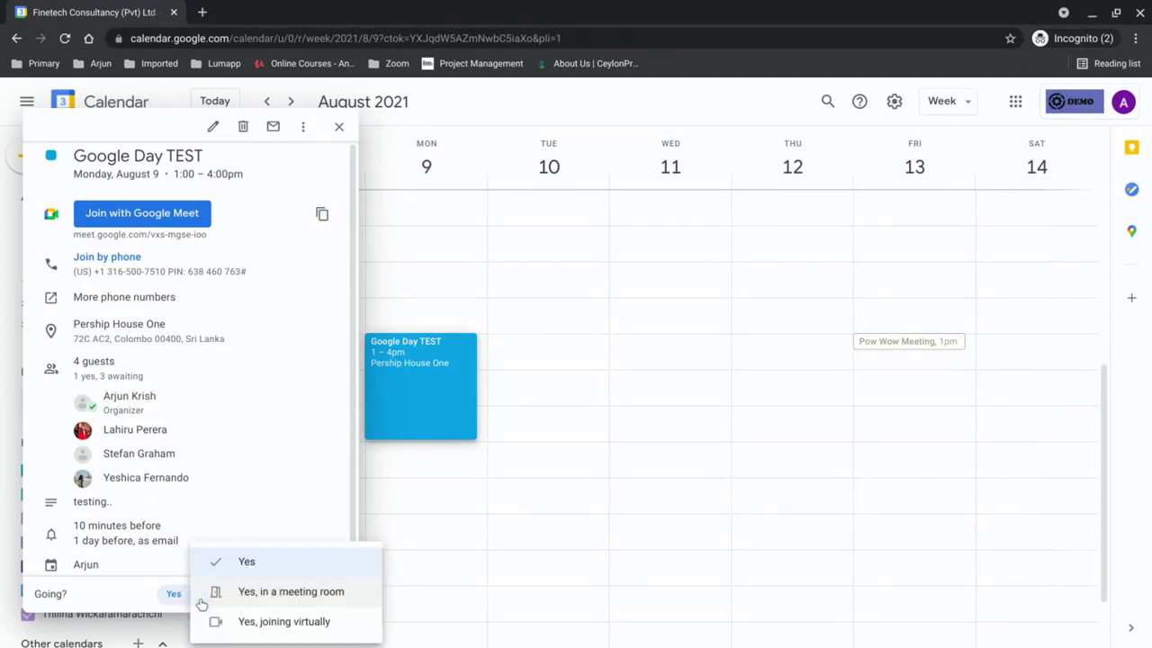
{"action": "left_click", "coordinate": [251, 563]}
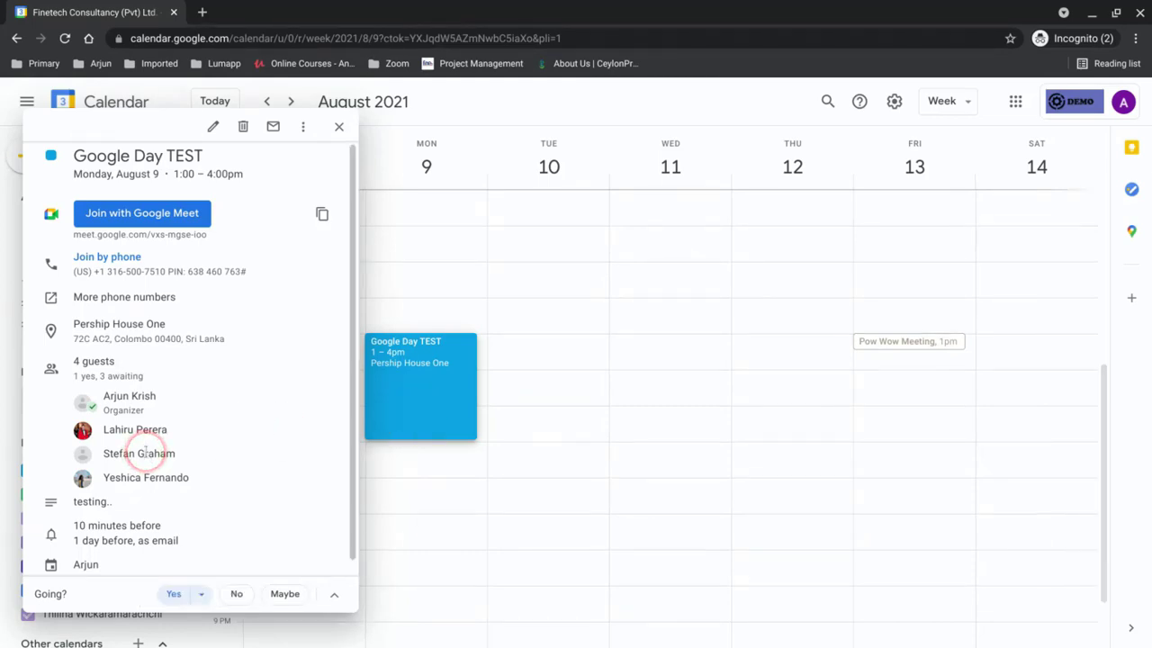
- View the contact cards of guests in the Google Day TEST event and close the event details
{"action": "mouse_move", "coordinate": [145, 453]}
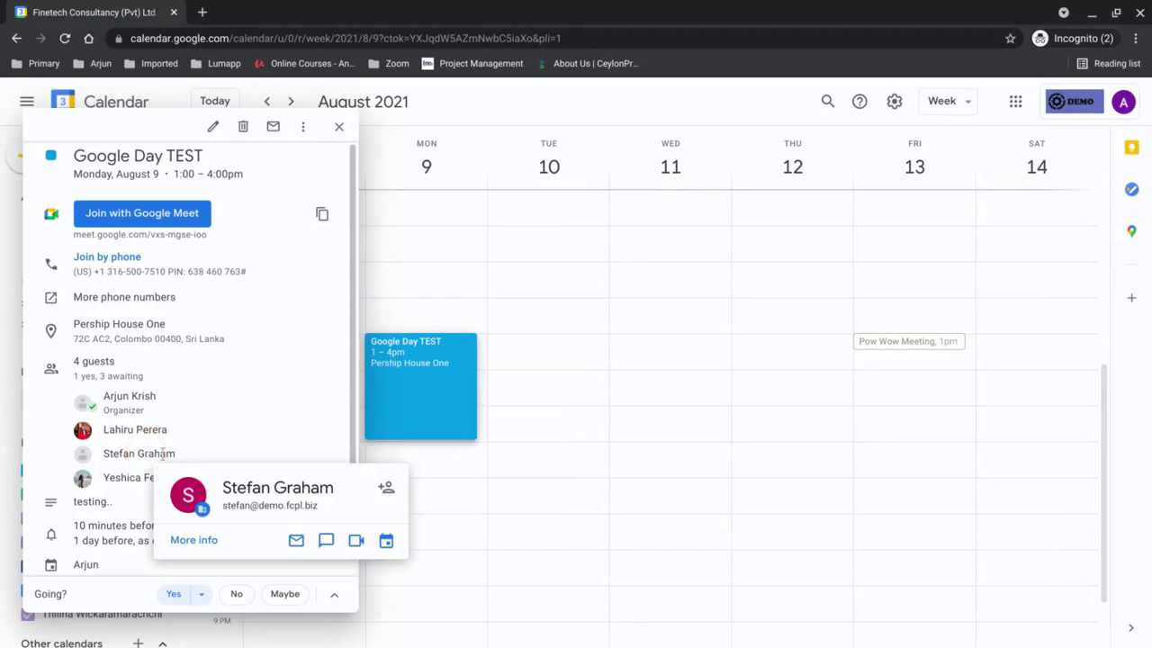
{"action": "mouse_move", "coordinate": [186, 438]}
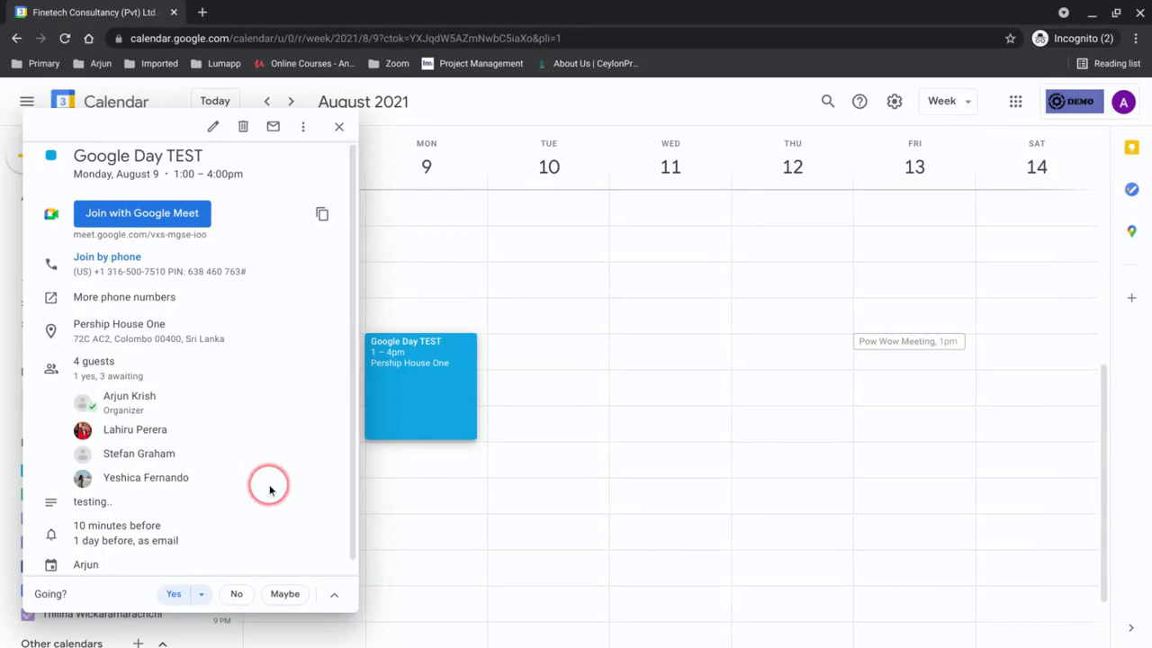
{"action": "mouse_move", "coordinate": [269, 490]}
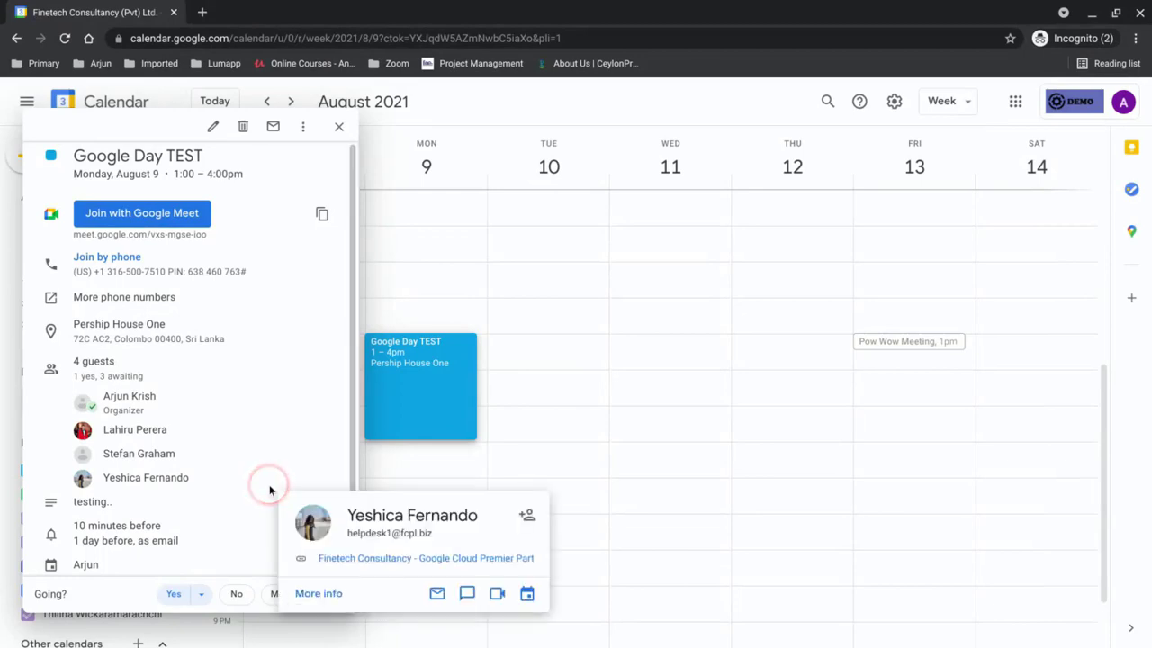
{"action": "left_click", "coordinate": [339, 127]}
{"action": "left_click", "coordinate": [326, 121]}
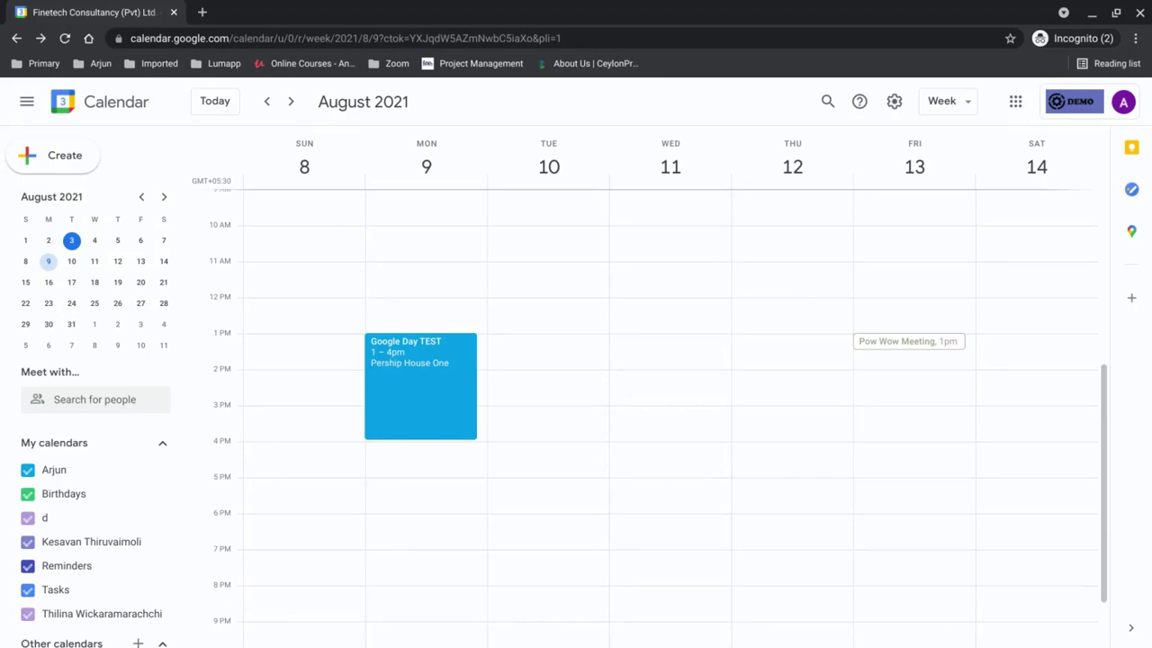
{"action": "scroll", "coordinate": [668, 405], "scroll_direction": "down", "scroll_amount": 2}
{"action": "scroll", "coordinate": [106, 423], "scroll_direction": "down", "scroll_amount": 1}
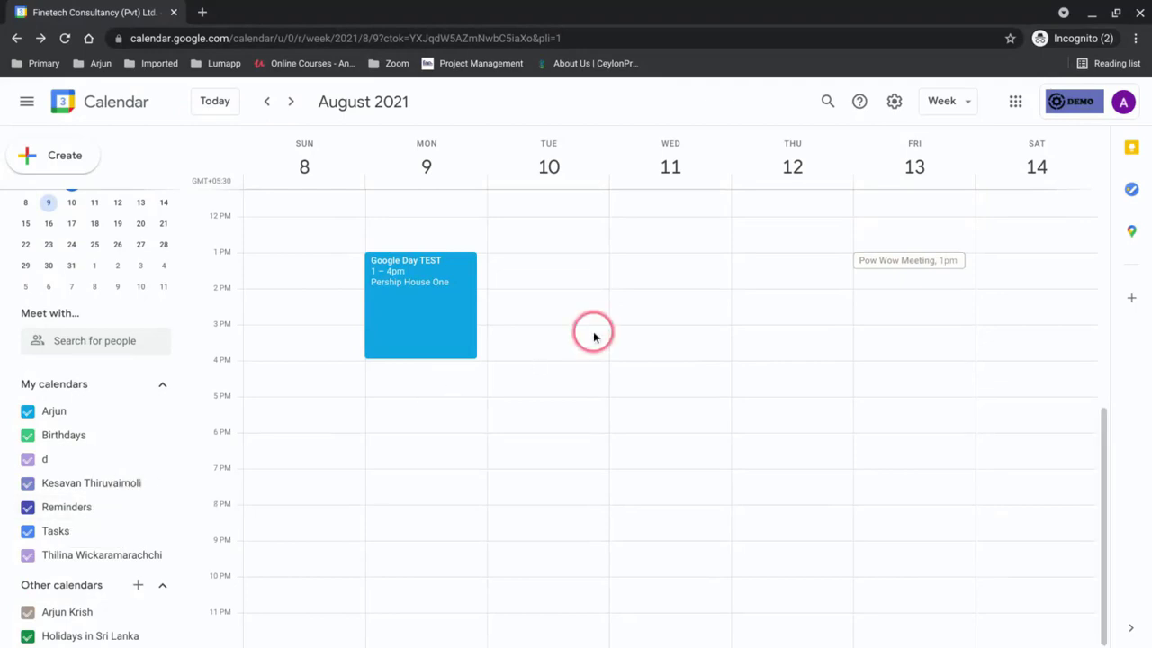
- Open the settings of the user's own calendar and examine its access permissions and the list of people it is shared with
{"action": "left_click", "coordinate": [901, 105]}
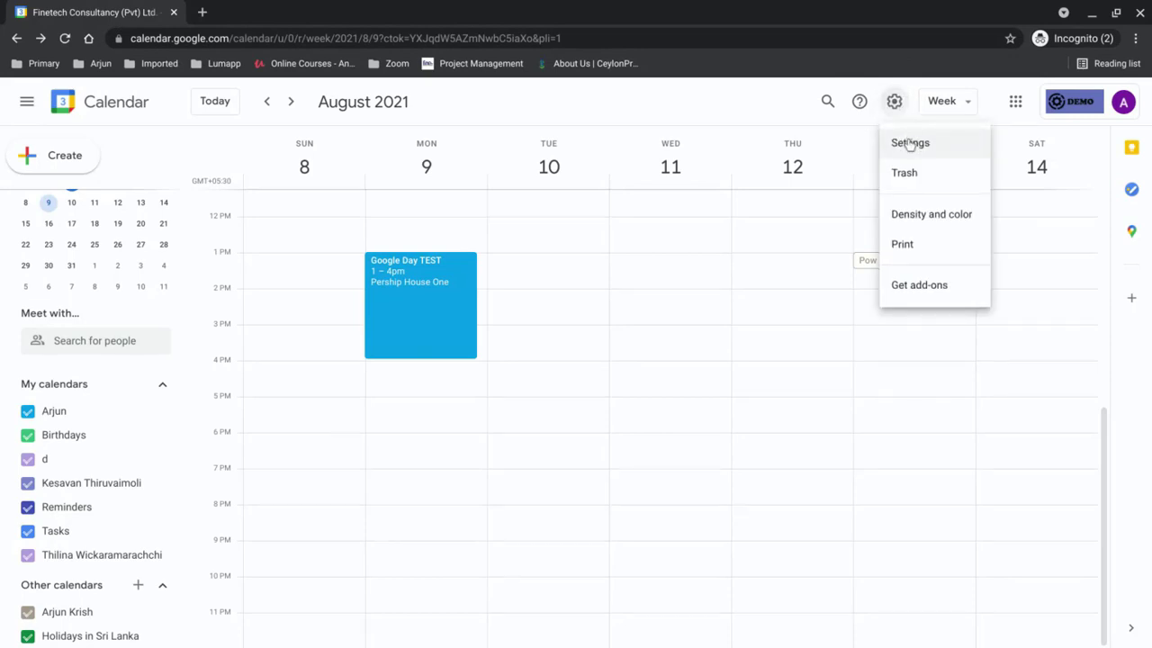
{"action": "left_click", "coordinate": [909, 143]}
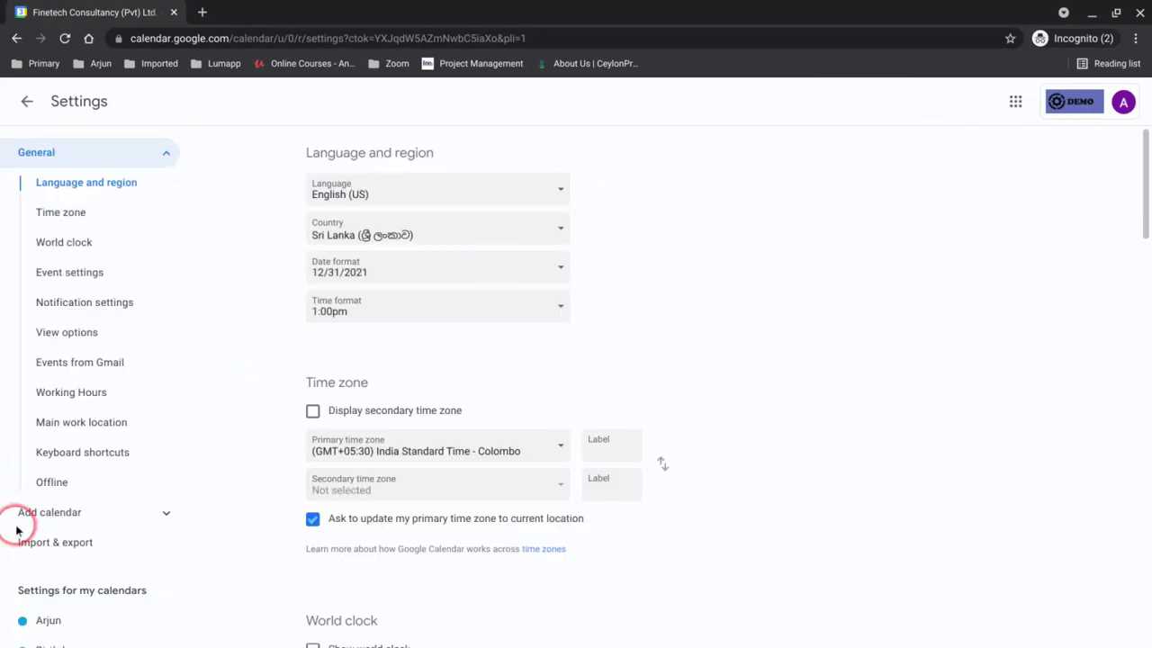
{"action": "scroll", "coordinate": [40, 539], "scroll_direction": "down", "scroll_amount": 2}
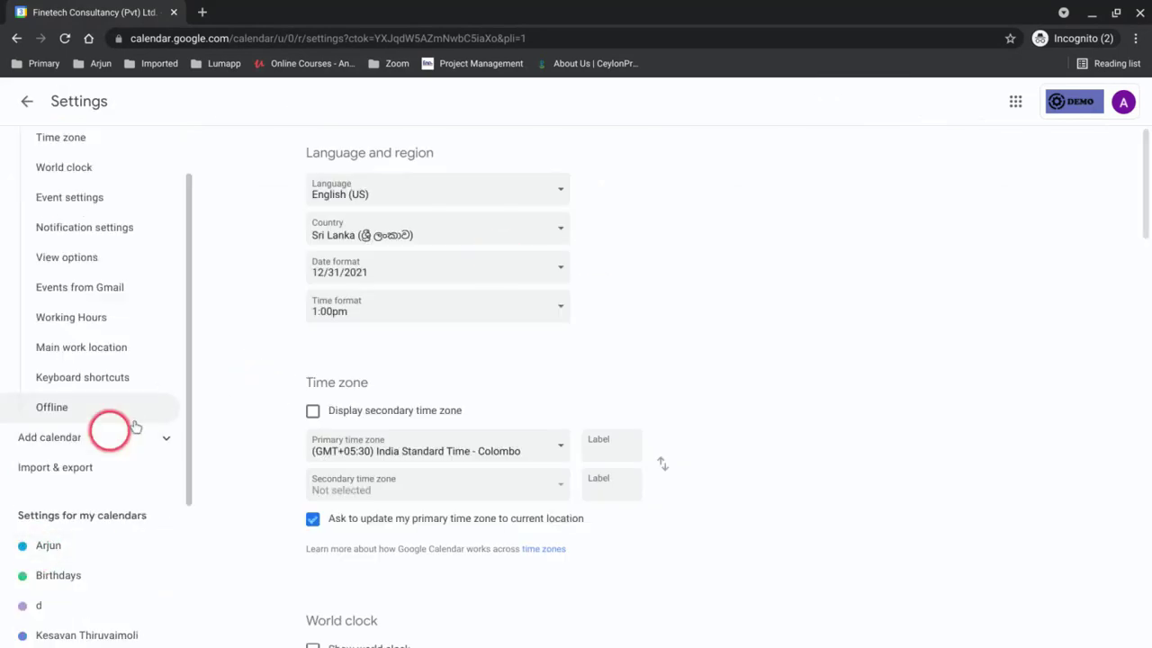
{"action": "left_click", "coordinate": [55, 556]}
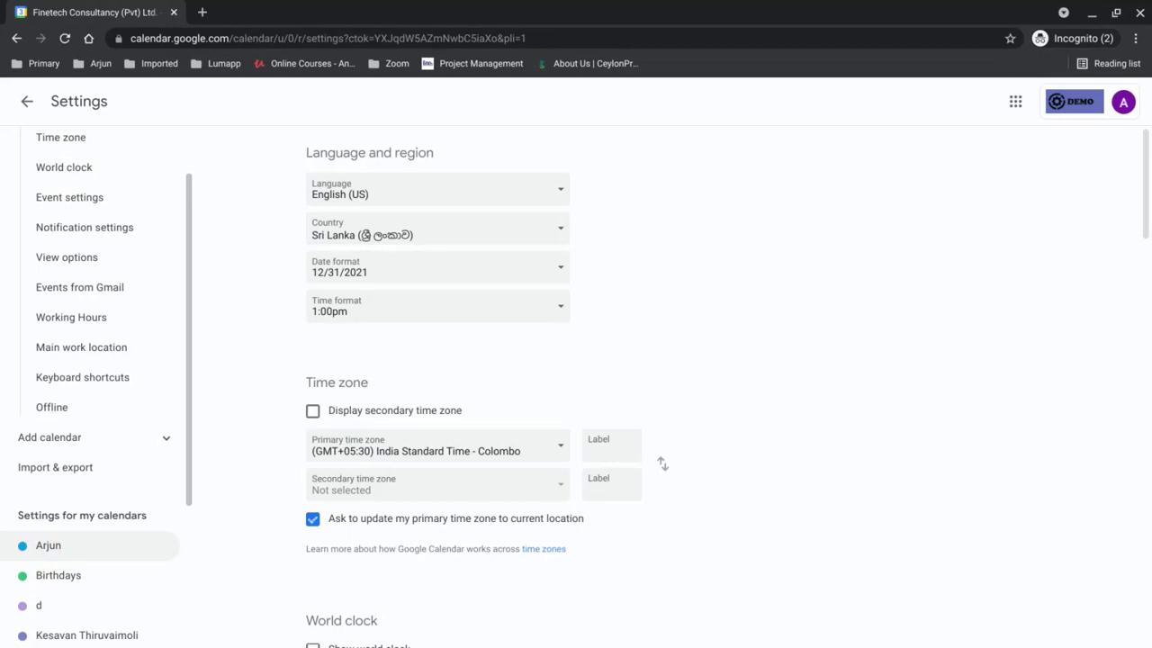
{"action": "left_click", "coordinate": [364, 379]}
{"action": "left_click", "coordinate": [621, 311]}
{"action": "scroll", "coordinate": [621, 311], "scroll_direction": "down", "scroll_amount": 2}
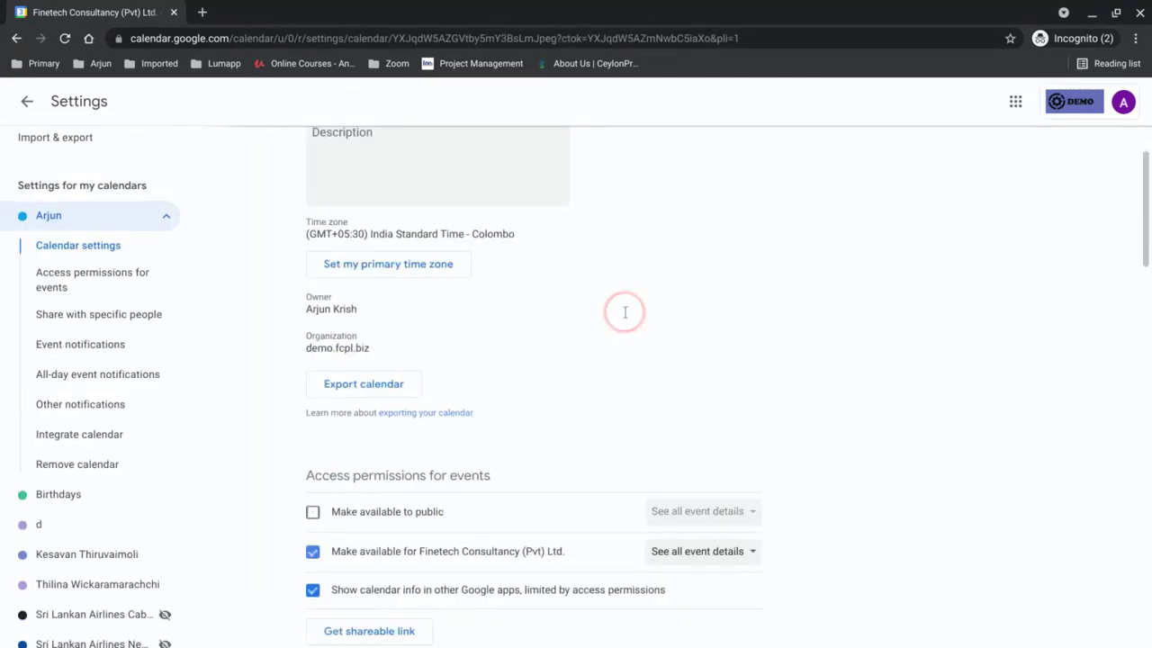
{"action": "scroll", "coordinate": [533, 378], "scroll_direction": "down", "scroll_amount": 3}
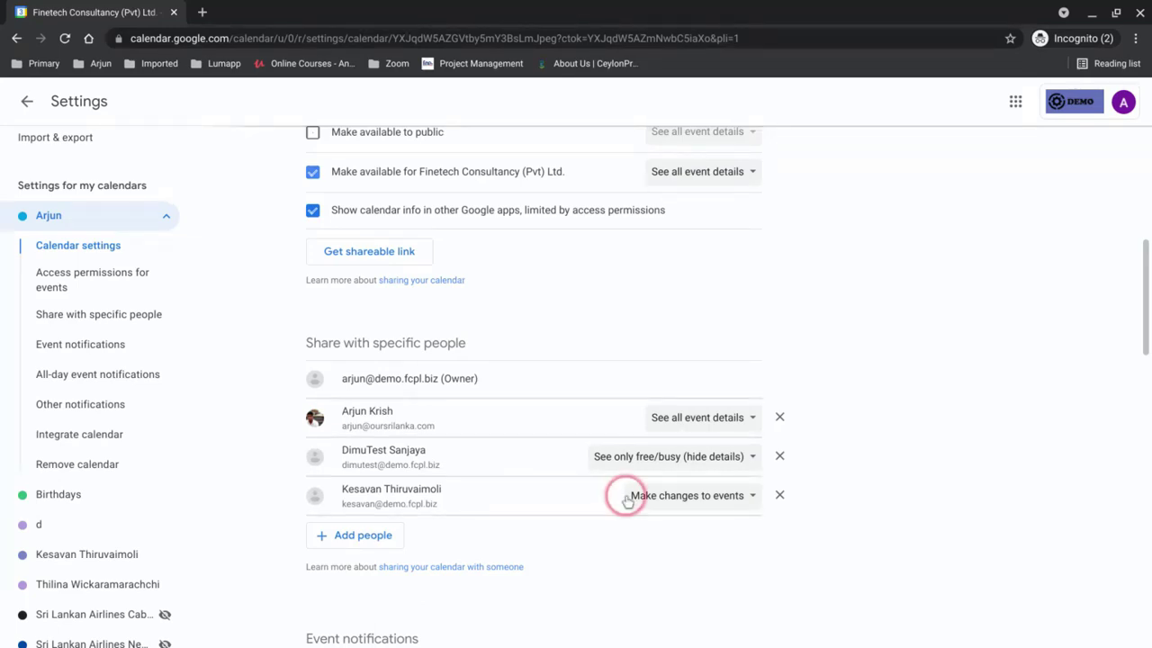
- Share the calendar with the first suggested colleague using the See all event details permission, send it, and return to the week view
{"action": "left_click", "coordinate": [369, 537]}
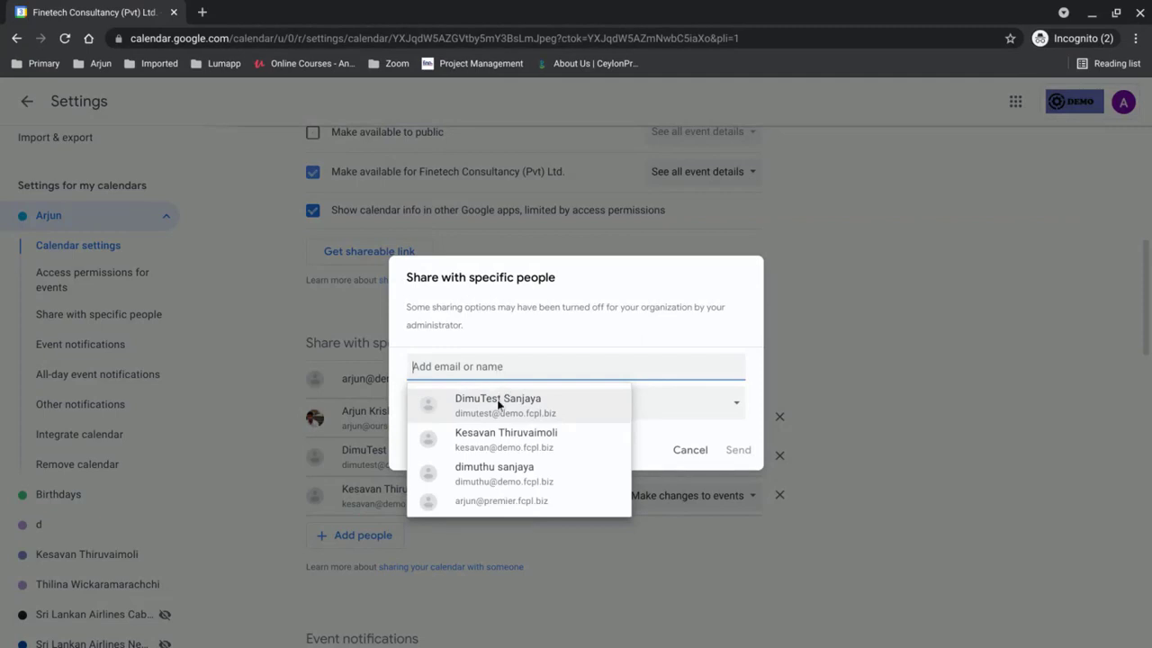
{"action": "left_click", "coordinate": [498, 405]}
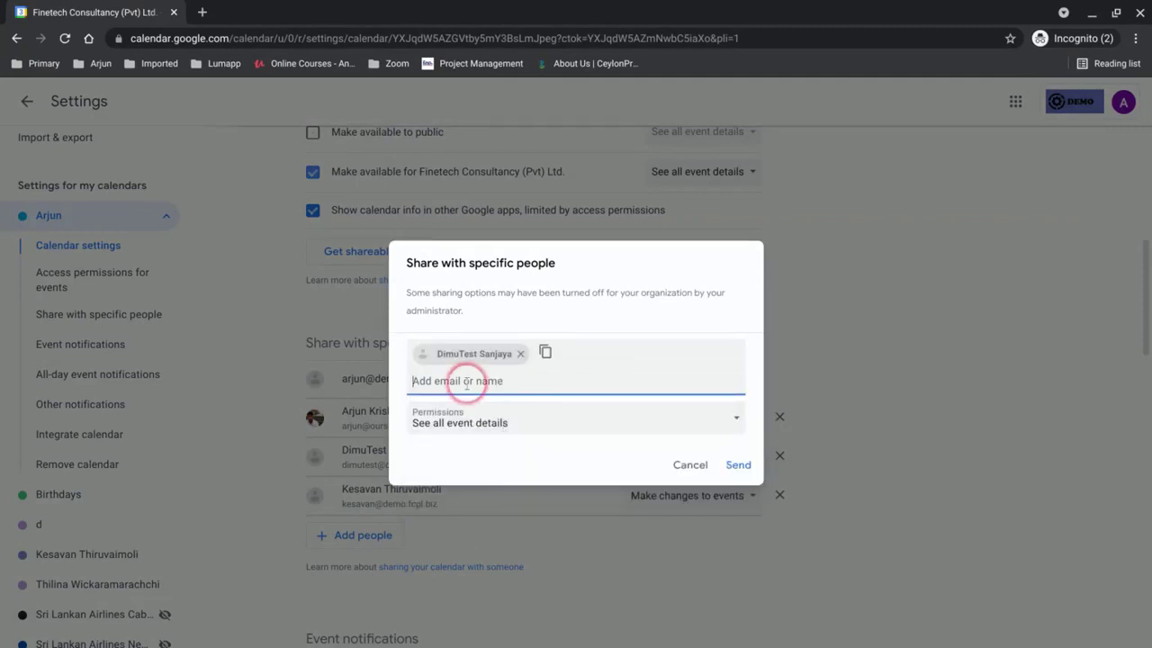
{"action": "left_click", "coordinate": [570, 427]}
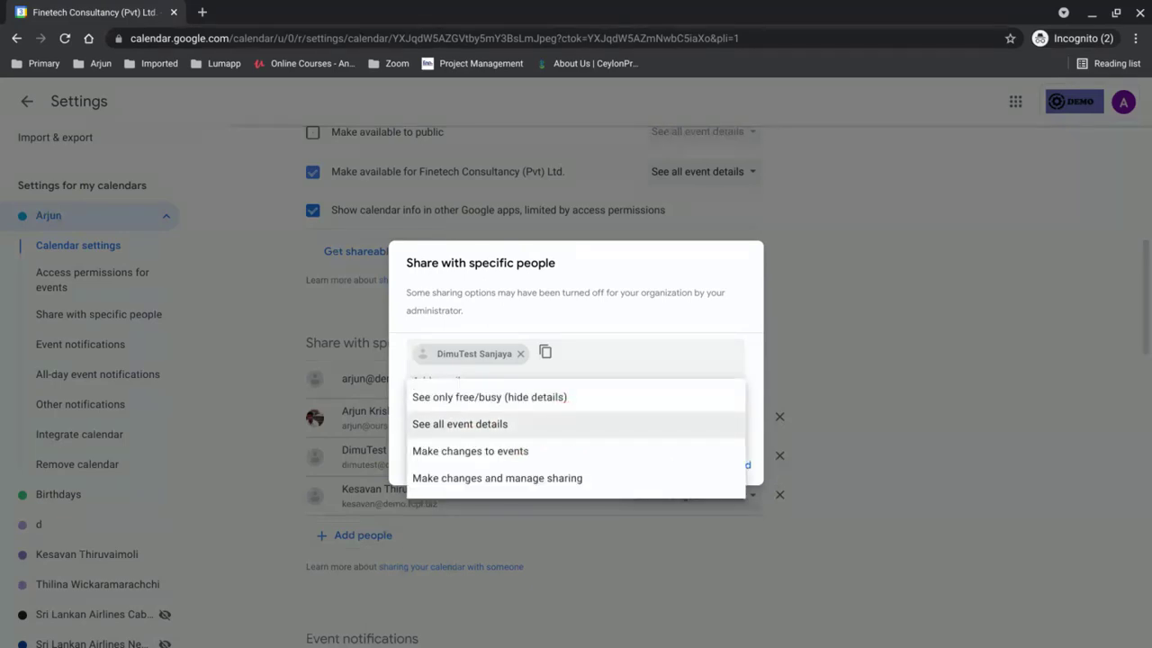
{"action": "left_click", "coordinate": [570, 399]}
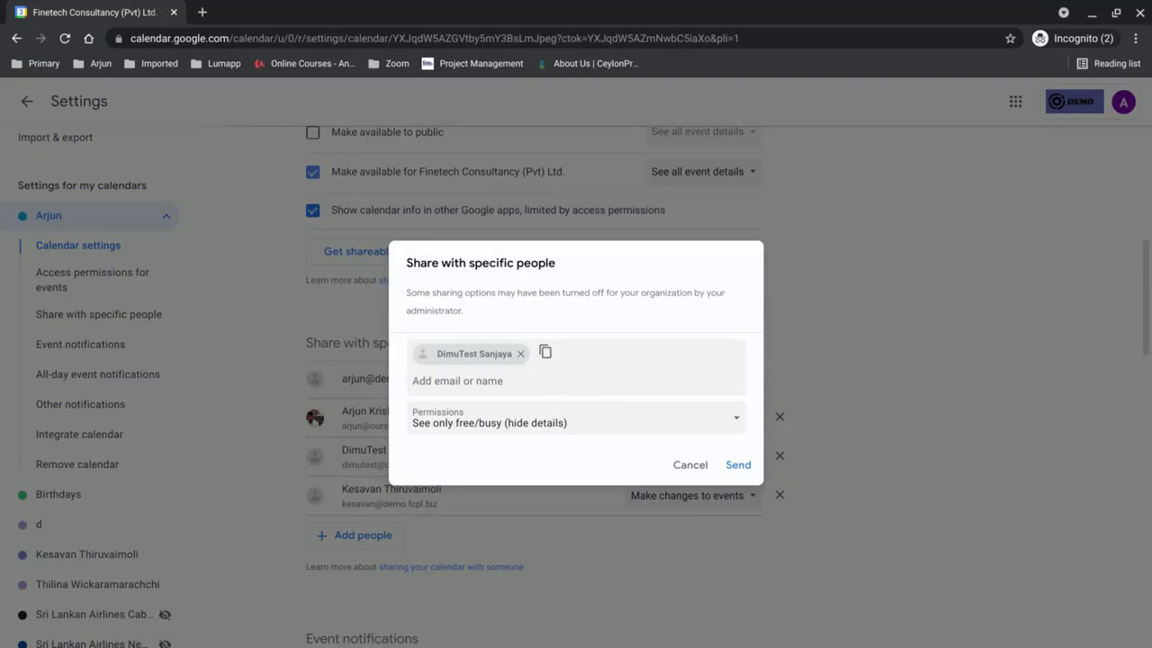
{"action": "left_click", "coordinate": [587, 423]}
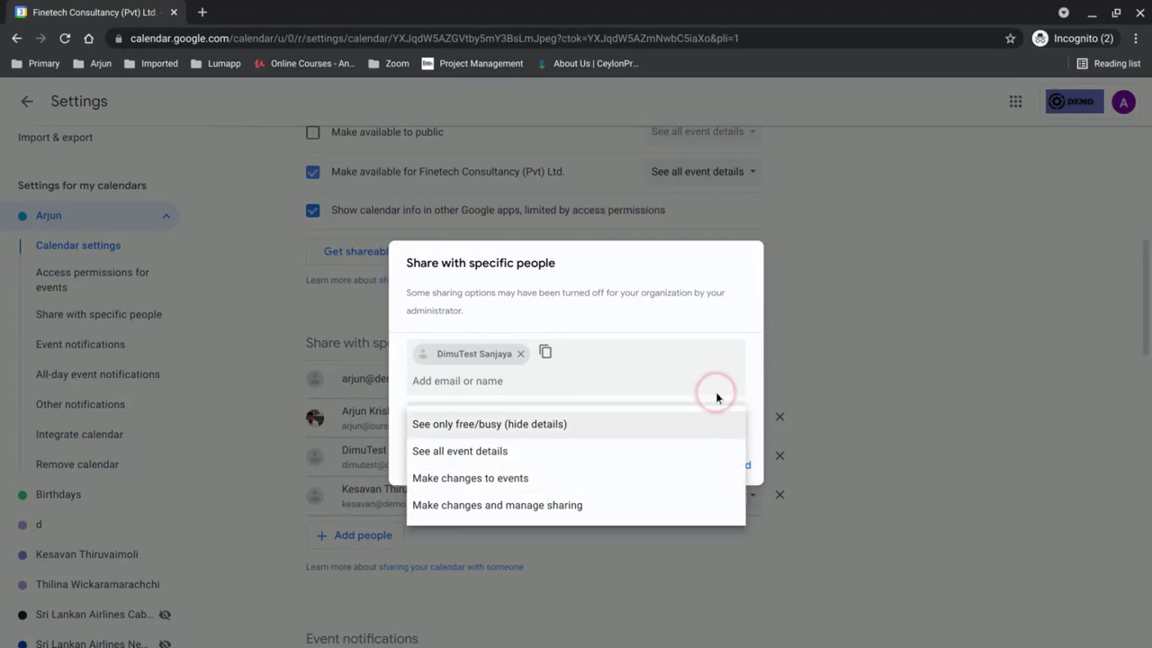
{"action": "left_click", "coordinate": [733, 334]}
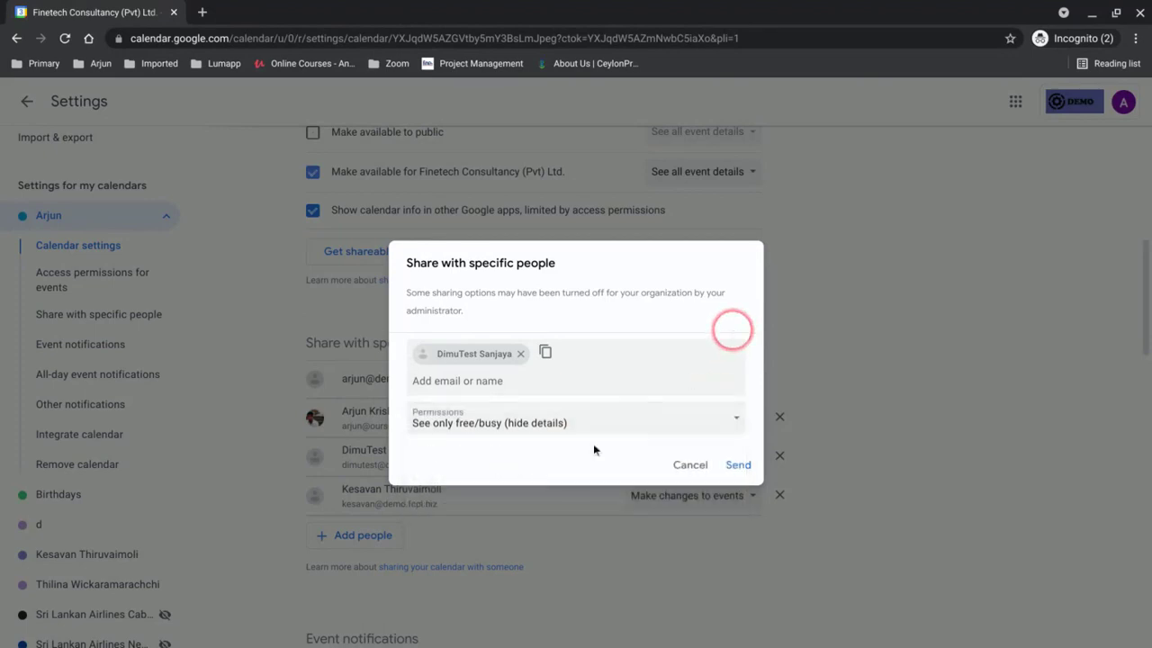
{"action": "left_click", "coordinate": [649, 421]}
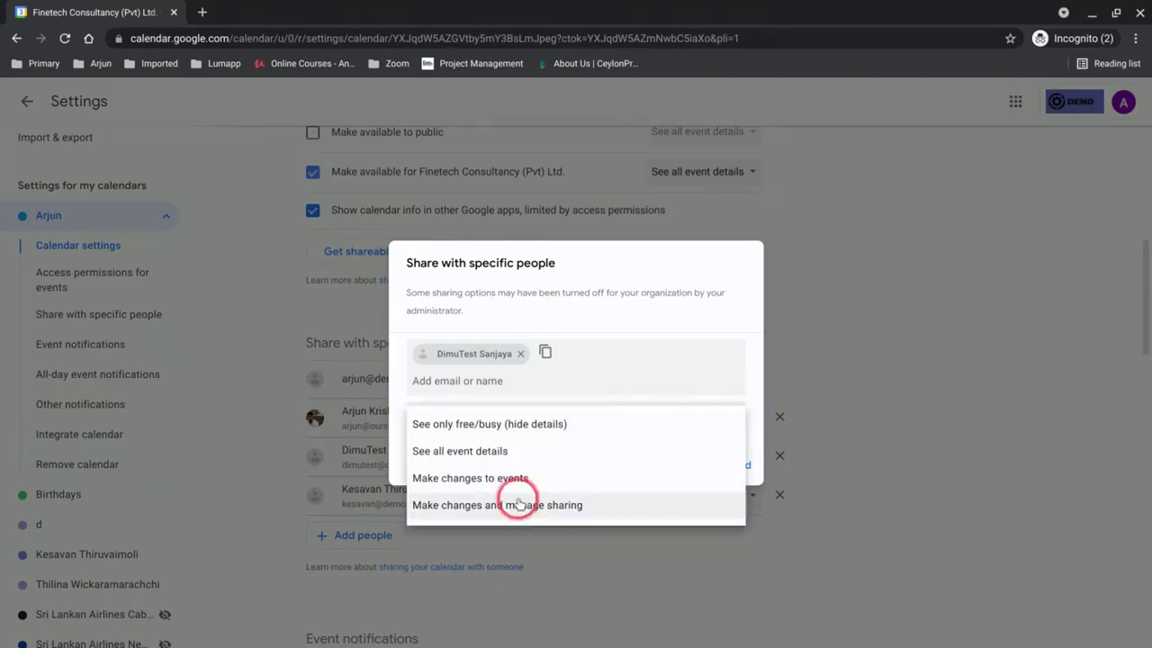
{"action": "left_click", "coordinate": [567, 444]}
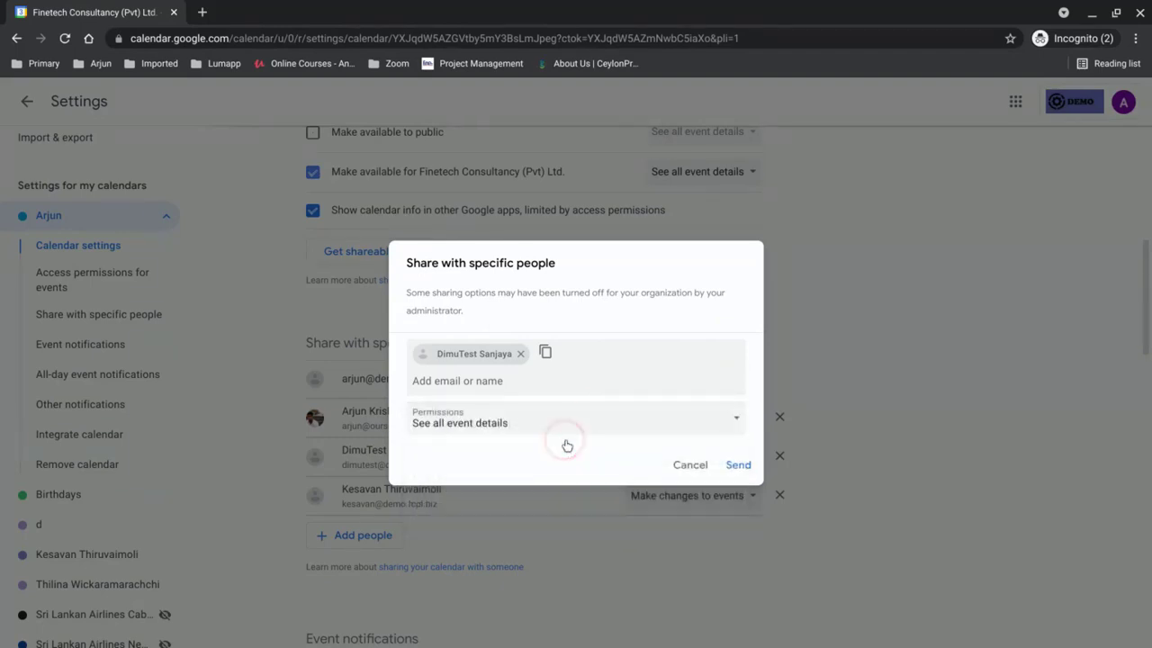
{"action": "left_click", "coordinate": [737, 465]}
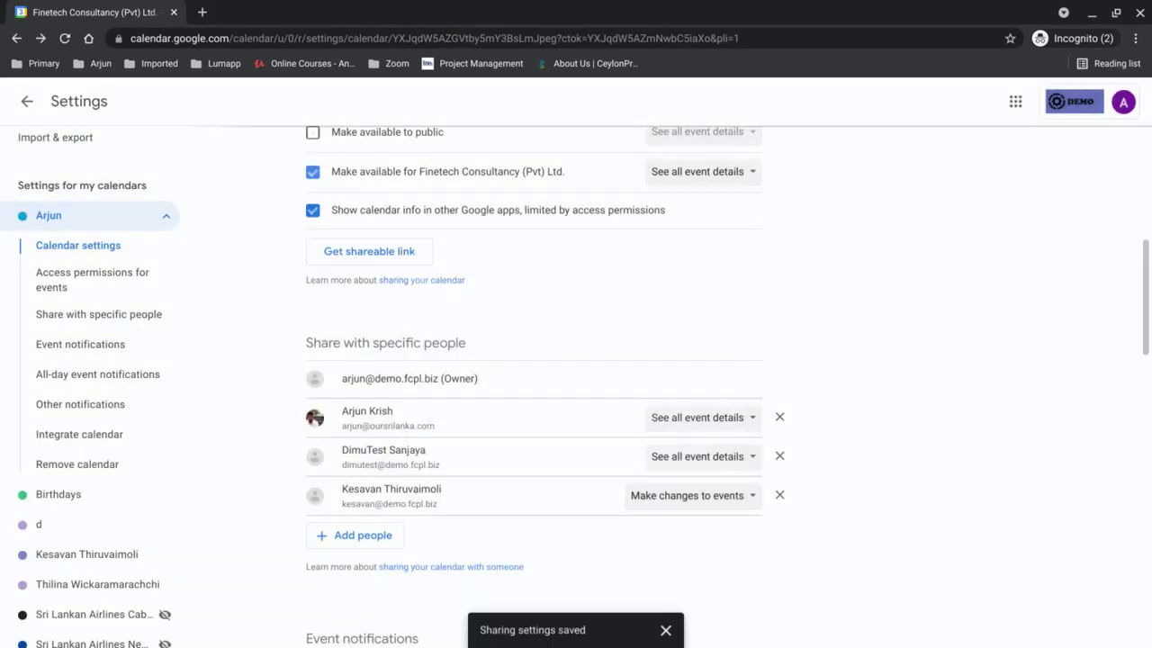
{"action": "left_click", "coordinate": [32, 105]}
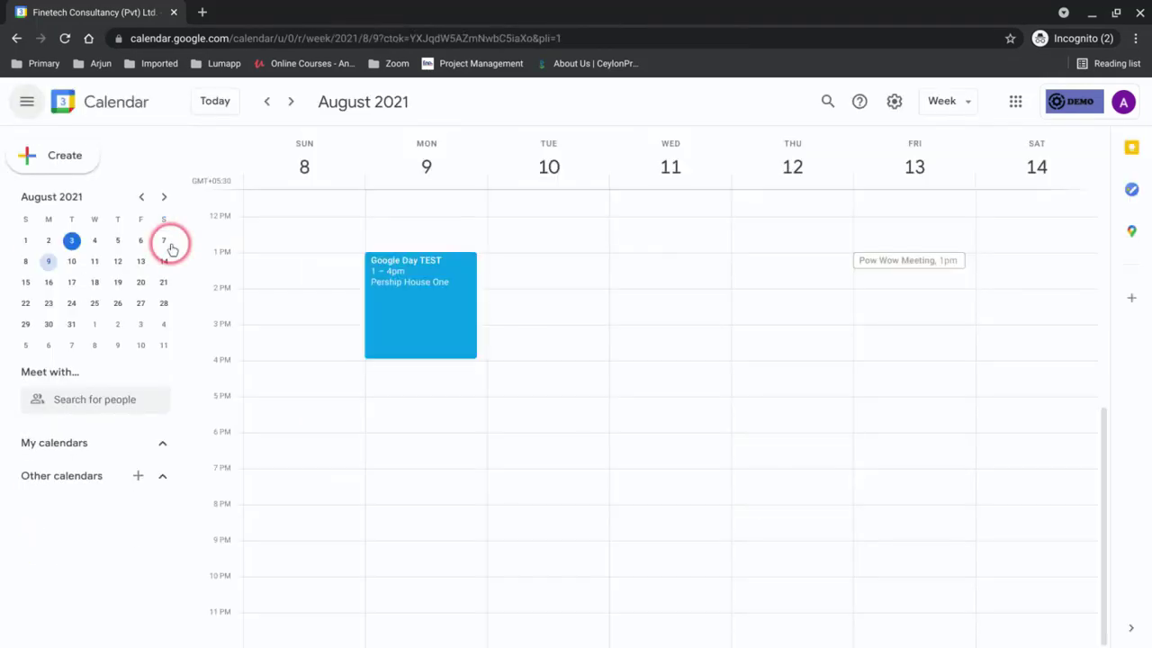
- Start subscribing to a colleague's calendar, searching by first name and choosing the second suggested contact
{"action": "scroll", "coordinate": [59, 546], "scroll_direction": "down", "scroll_amount": 1}
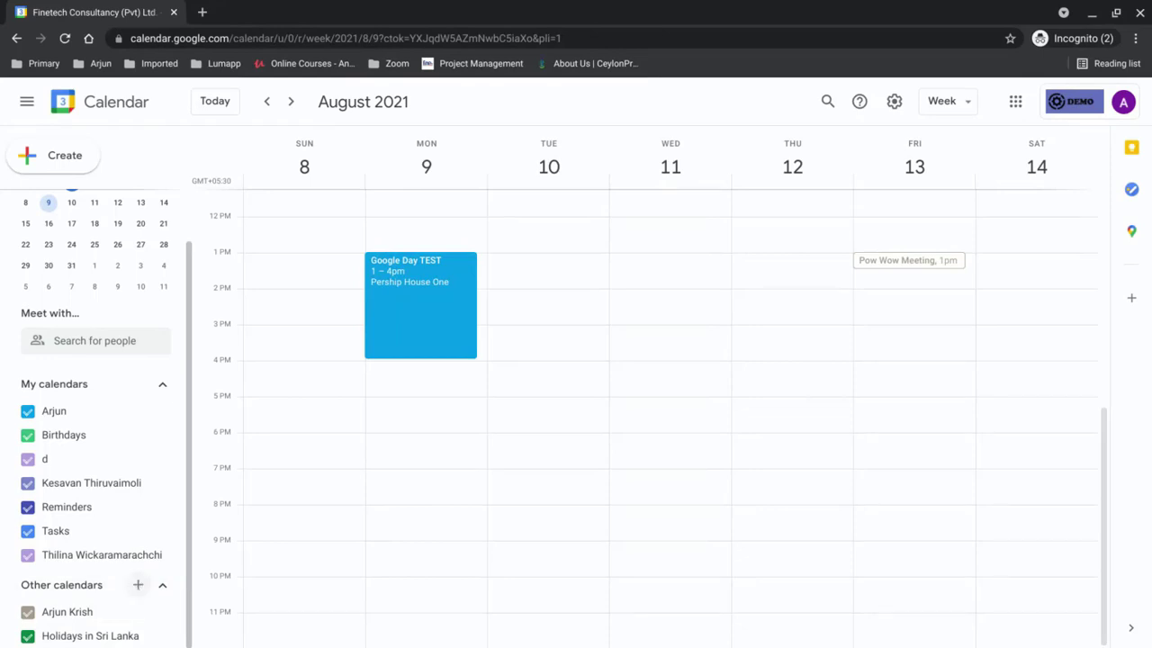
{"action": "left_click", "coordinate": [138, 585]}
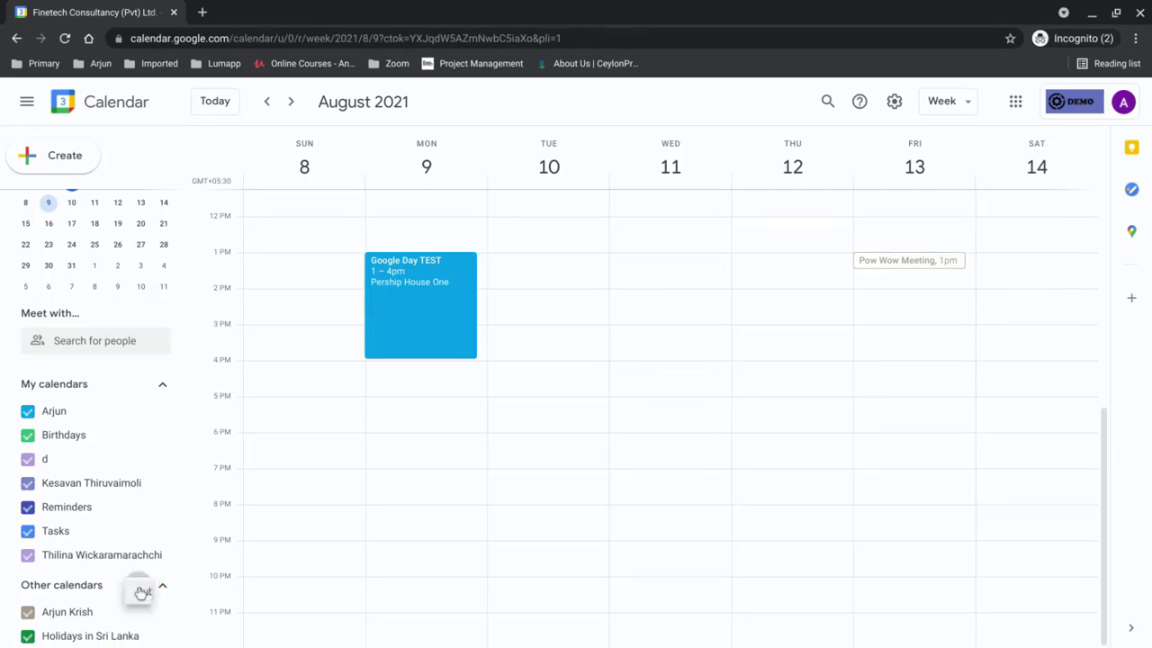
{"action": "left_click", "coordinate": [203, 483]}
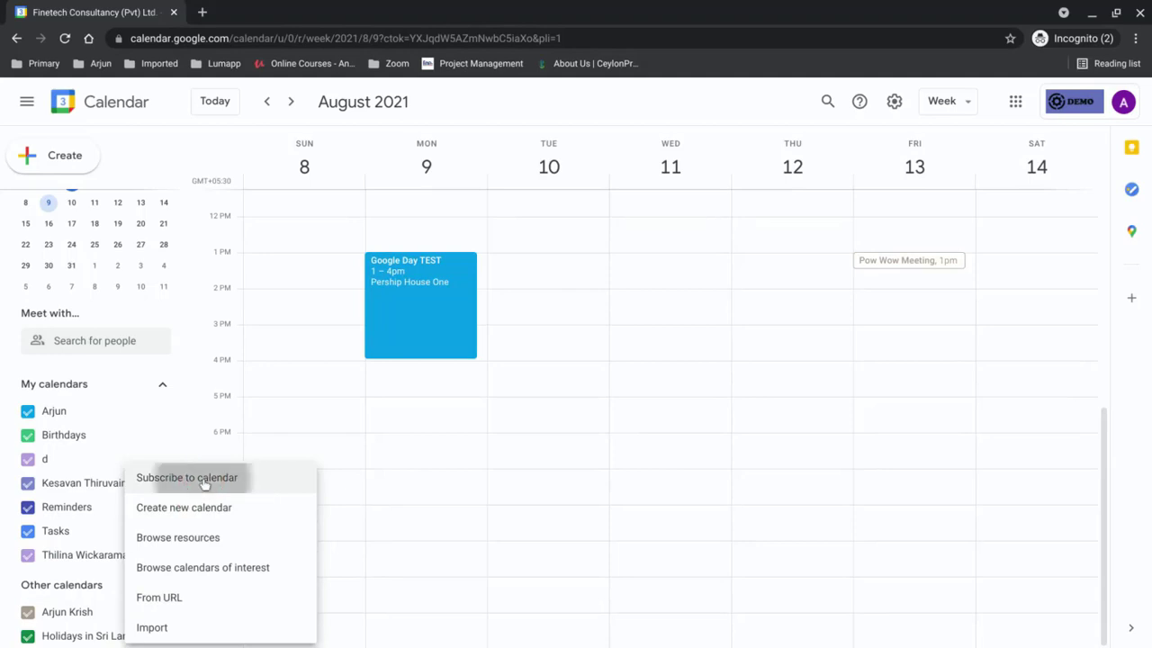
{"action": "left_click", "coordinate": [336, 468]}
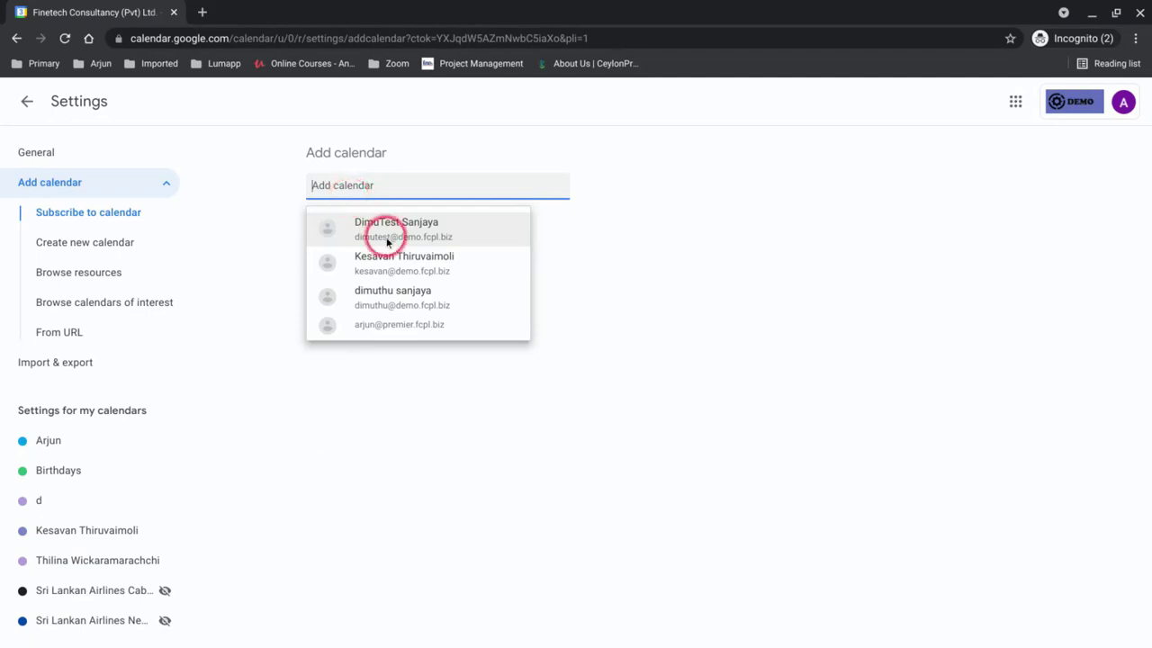
{"action": "mouse_move", "coordinate": [380, 245]}
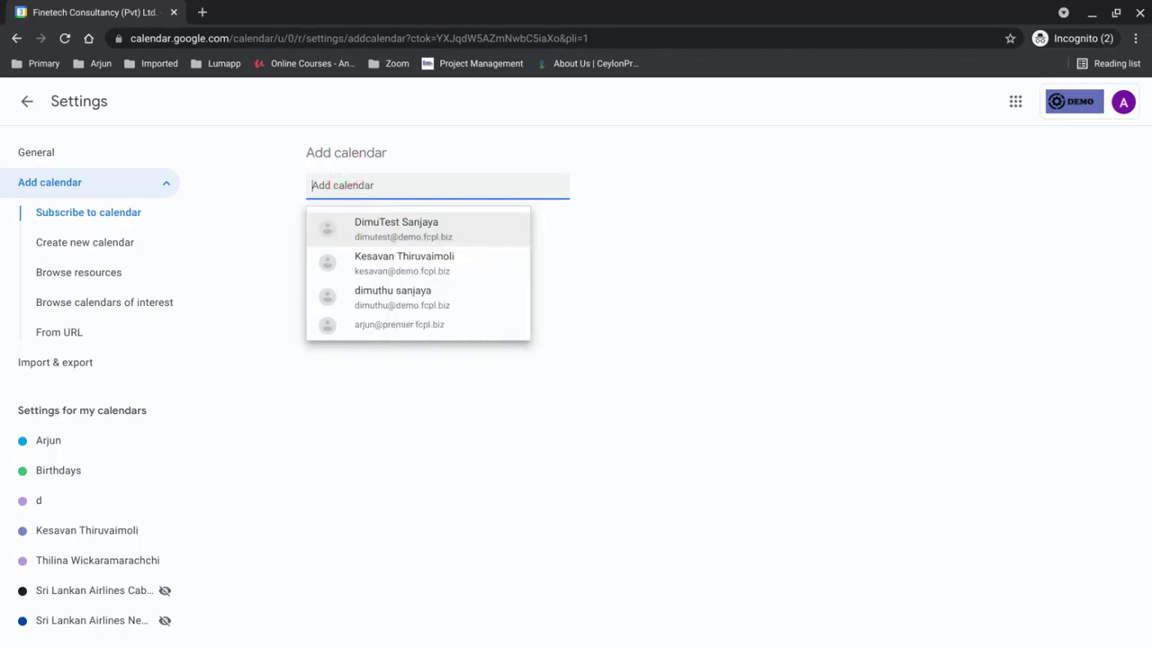
{"action": "type", "text": "dimu"}
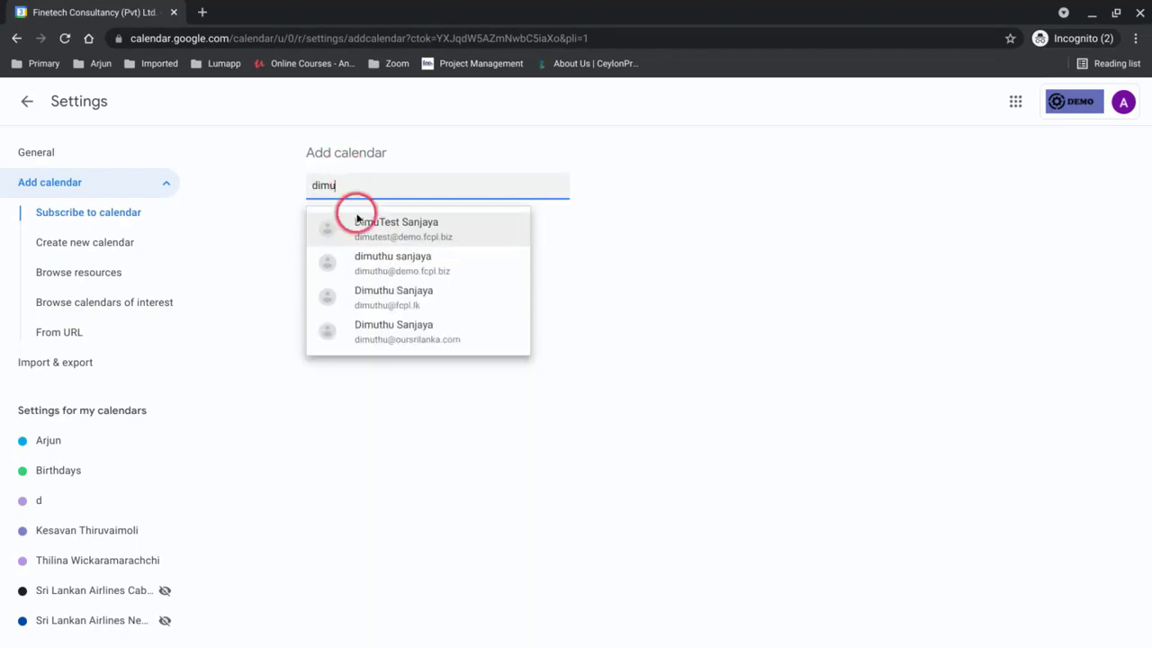
{"action": "left_click", "coordinate": [384, 263]}
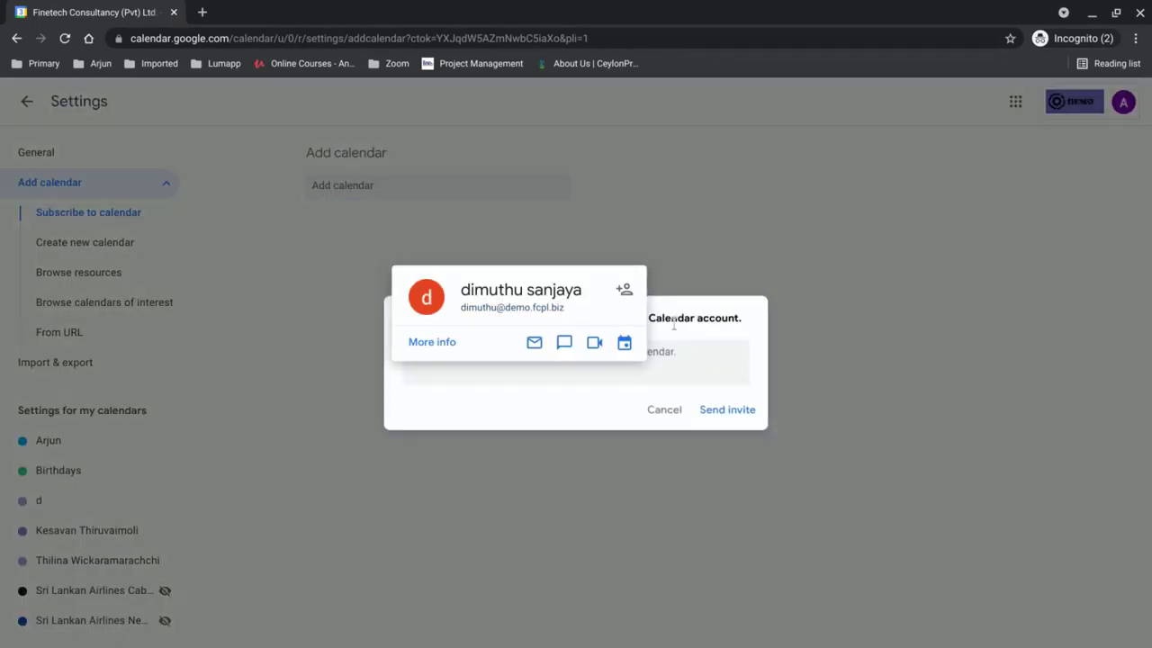
- Send the selected colleague an invitation to Google Calendar, leaving the message blank
{"action": "left_click", "coordinate": [712, 316]}
{"action": "left_click", "coordinate": [426, 353]}
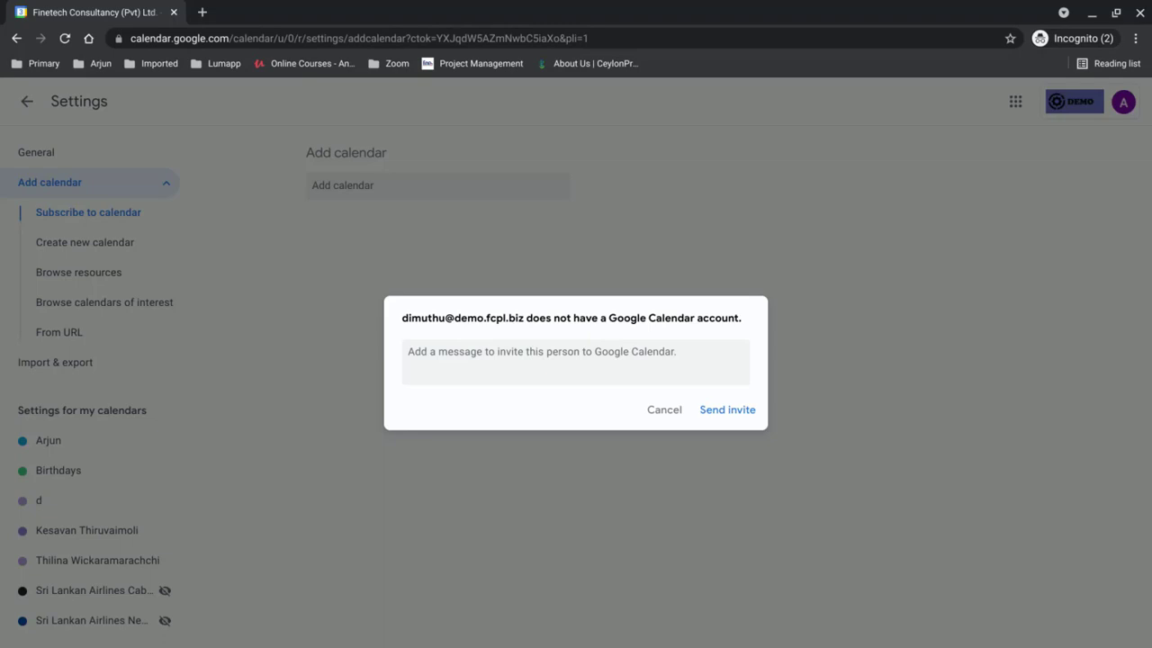
{"action": "left_click", "coordinate": [711, 348]}
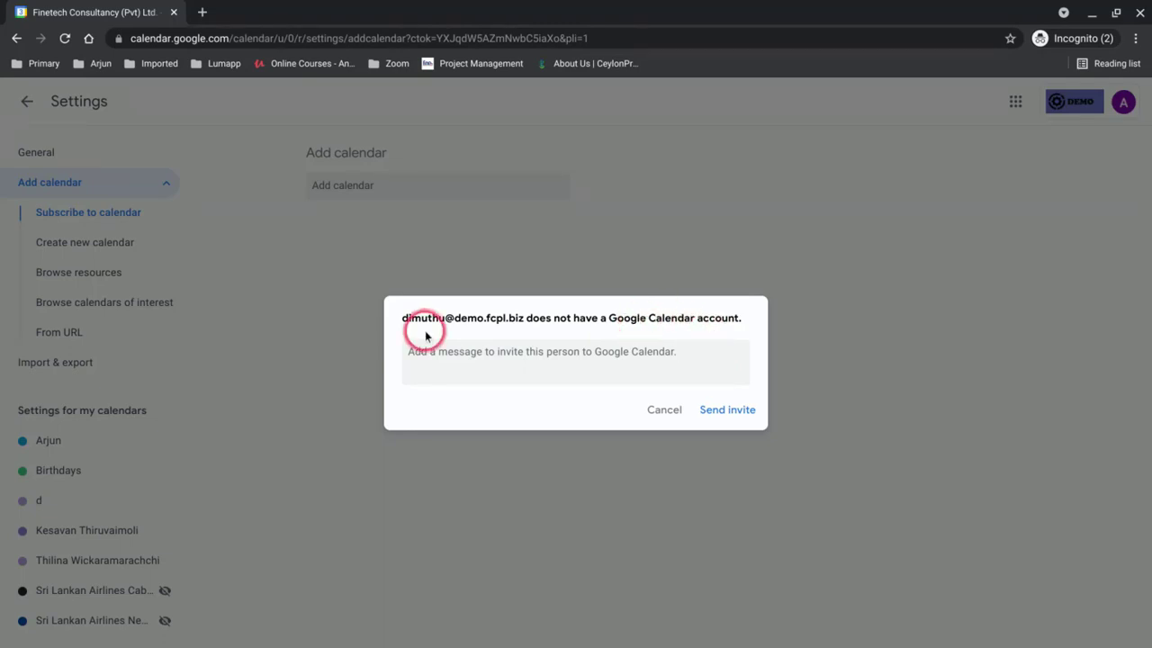
{"action": "left_click", "coordinate": [721, 417]}
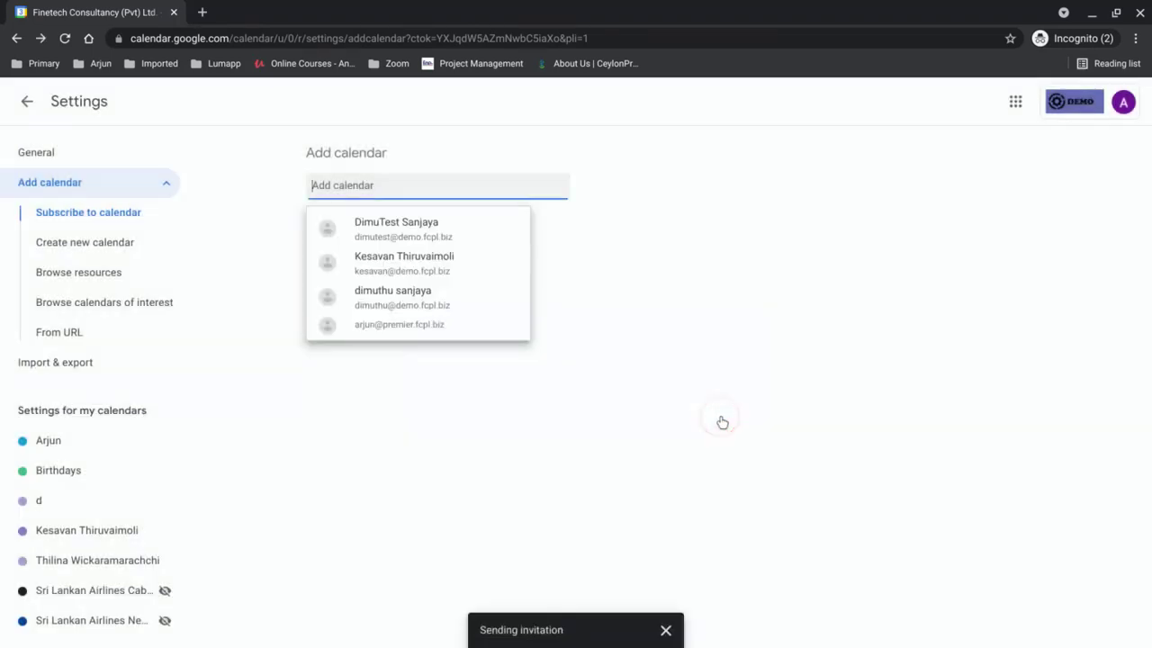
- Return to the week view and switch to the other Chrome window with the calendar for the week of August 1
{"action": "left_click", "coordinate": [27, 101]}
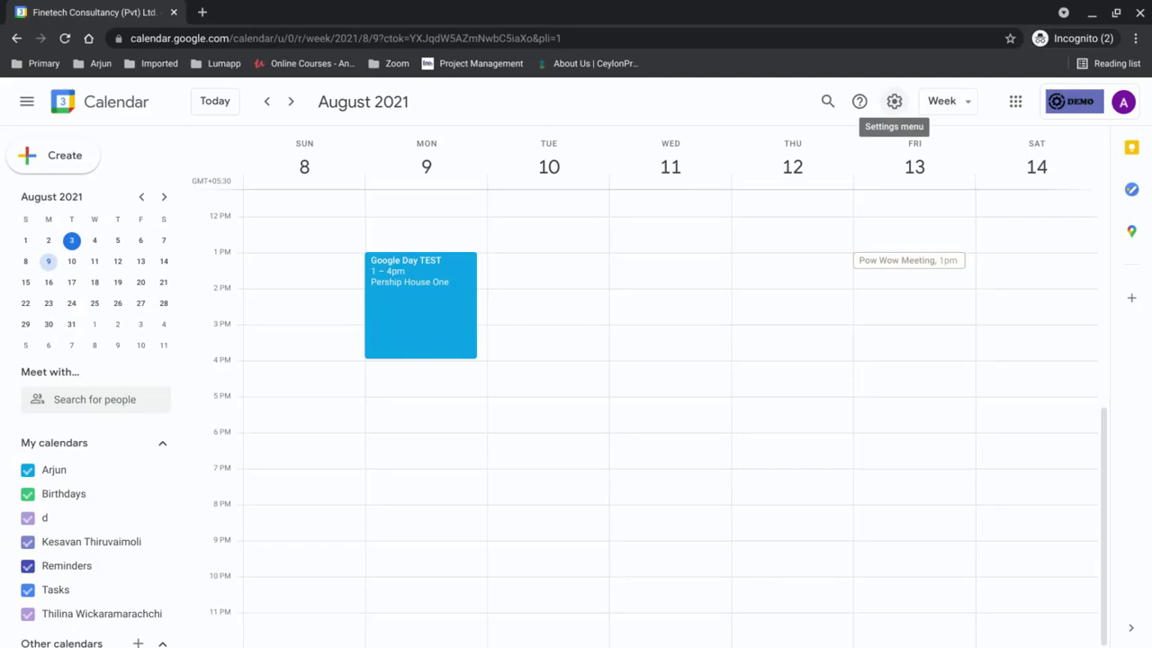
{"action": "key", "text": "alt+Tab"}
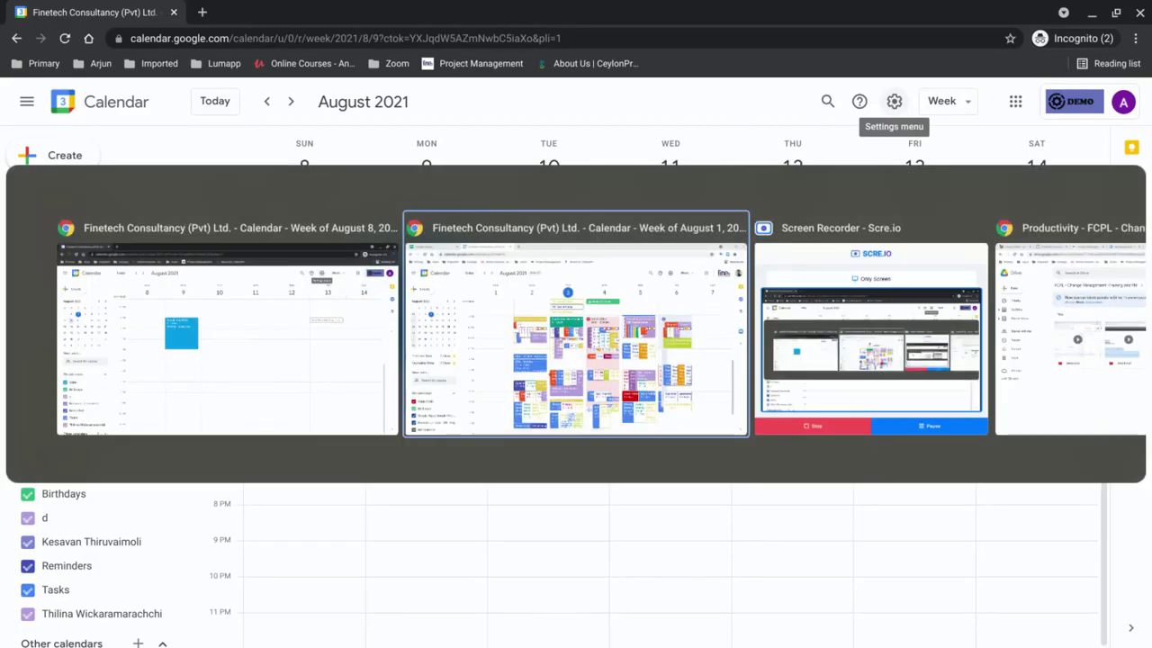